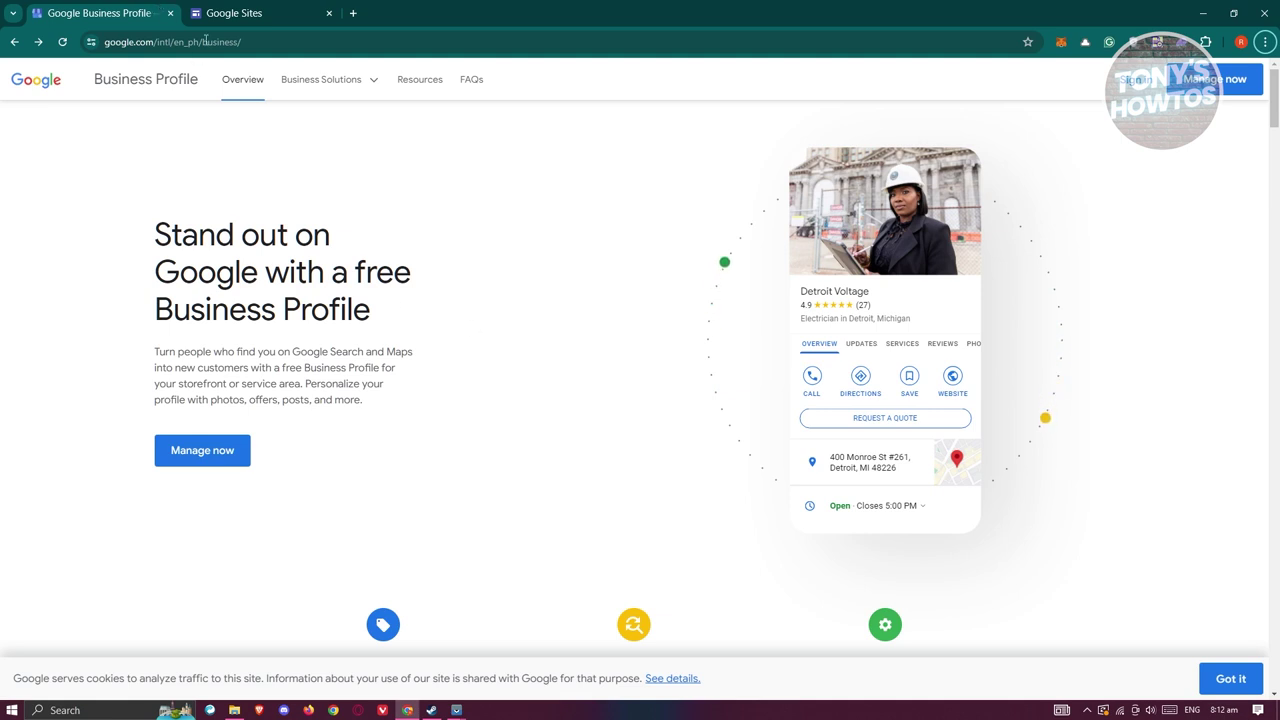
# Step: Look at the managed business profile from the Business Profile page, close it, and switch to Google Sites
pyautogui.click(195, 452)
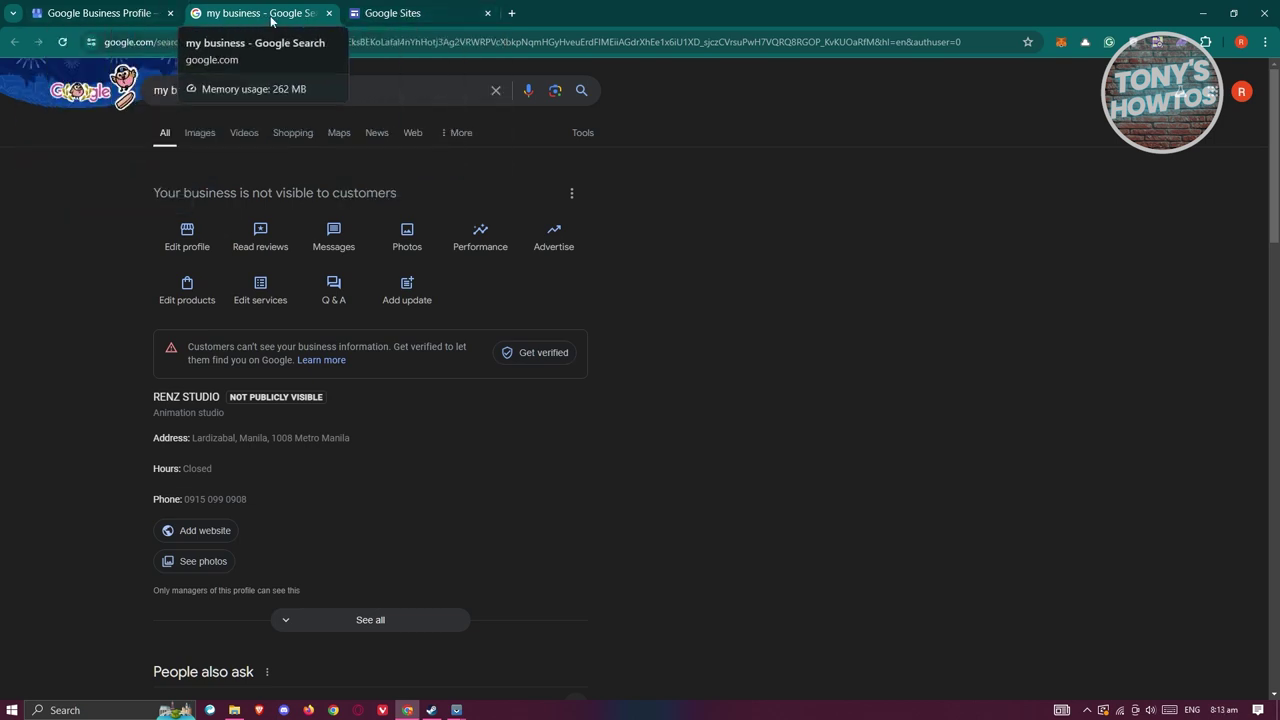
pyautogui.click(328, 14)
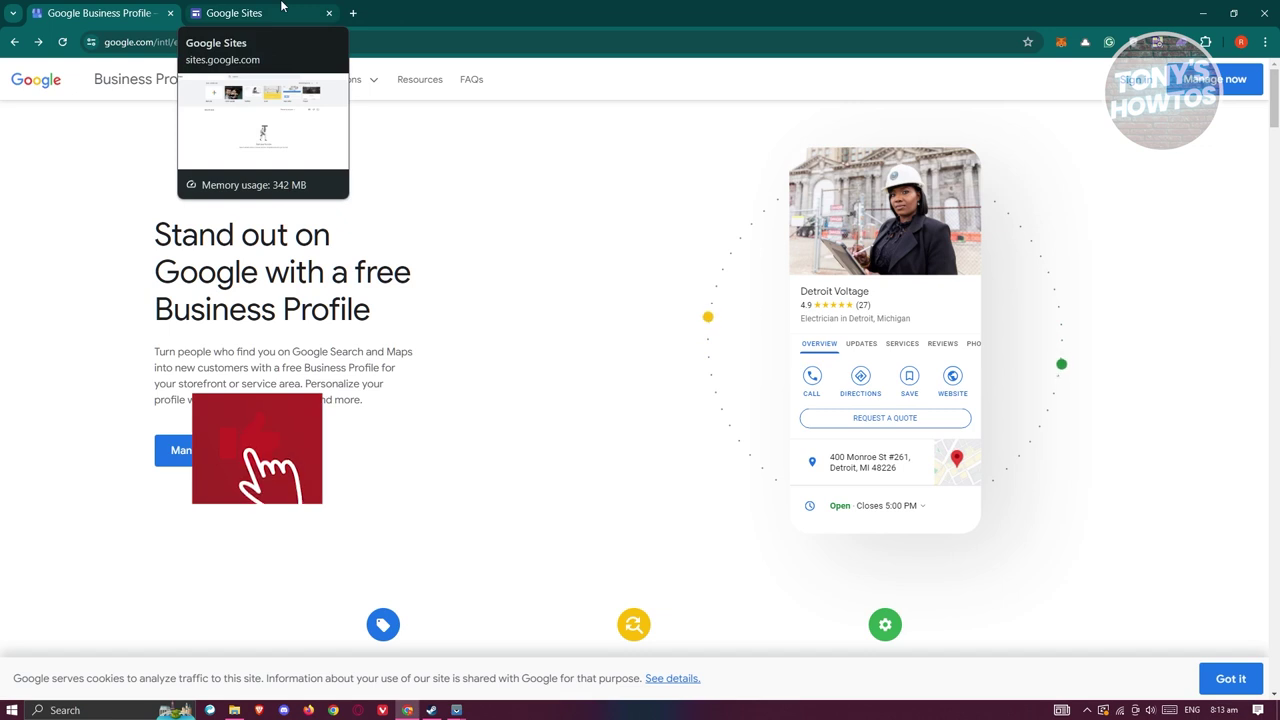
pyautogui.click(283, 8)
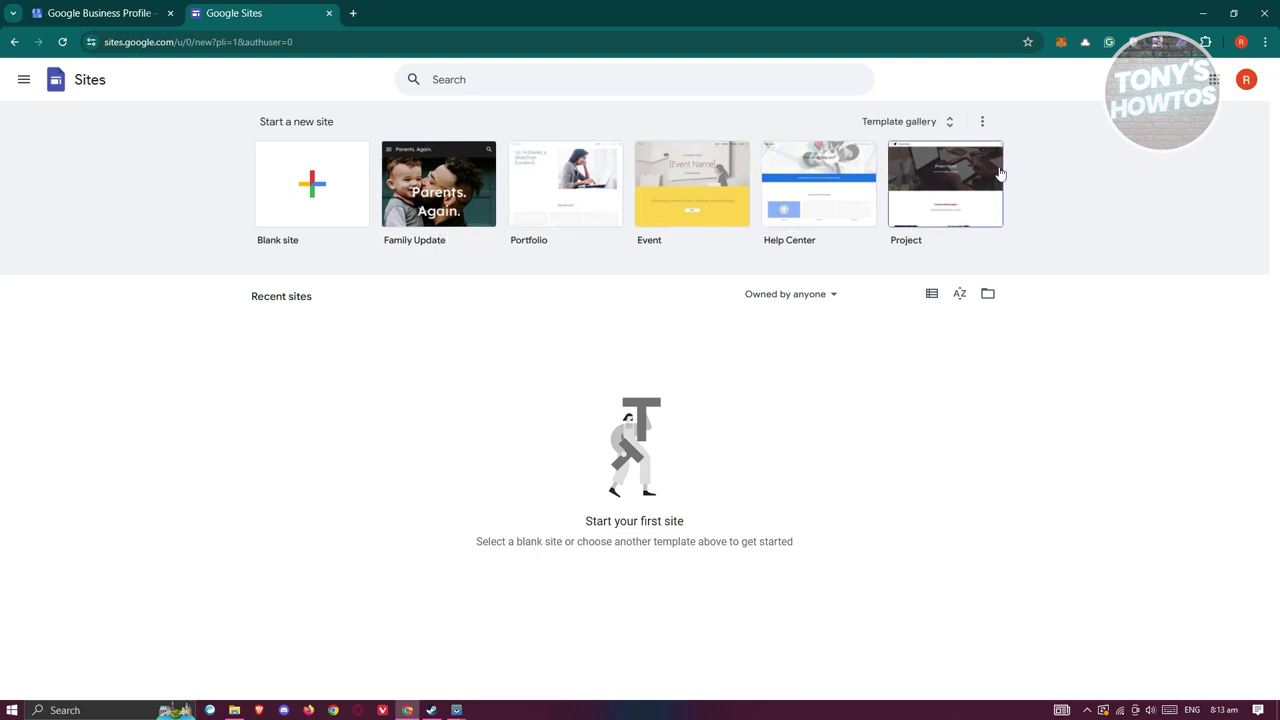
# Step: Browse the full template gallery and create a new blank site
pyautogui.click(905, 125)
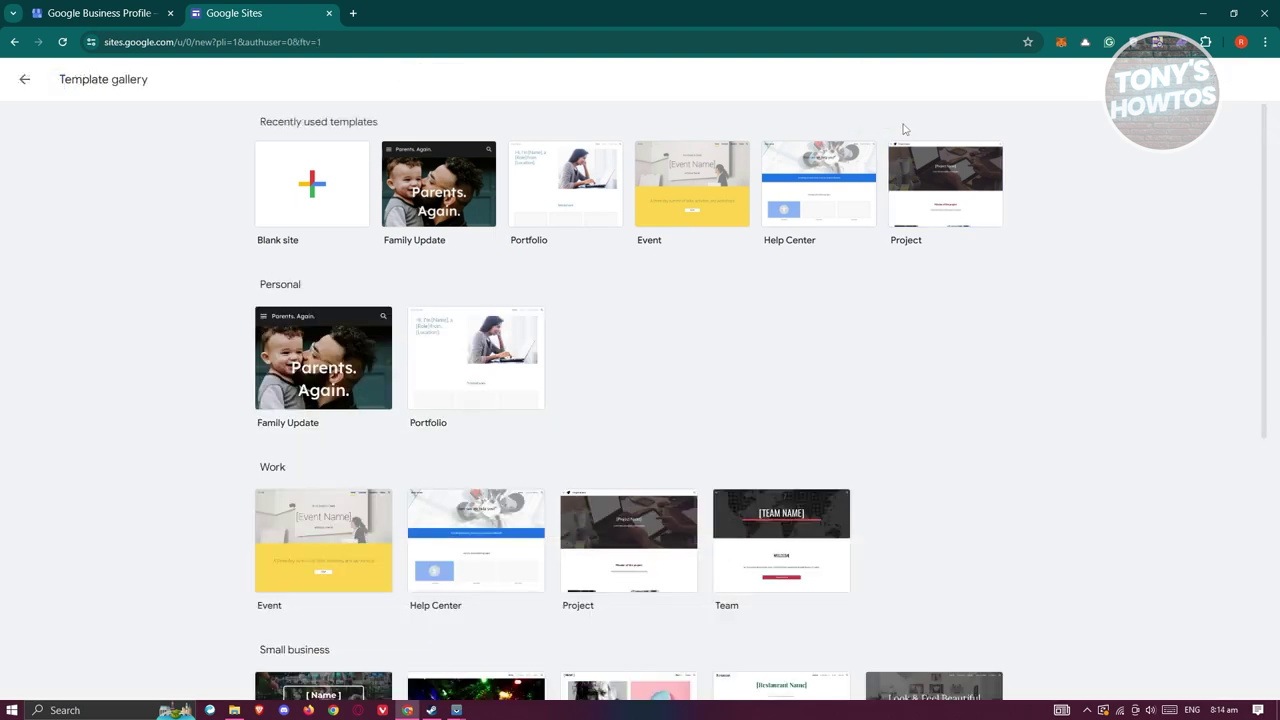
pyautogui.scroll(-3, 873, 320)
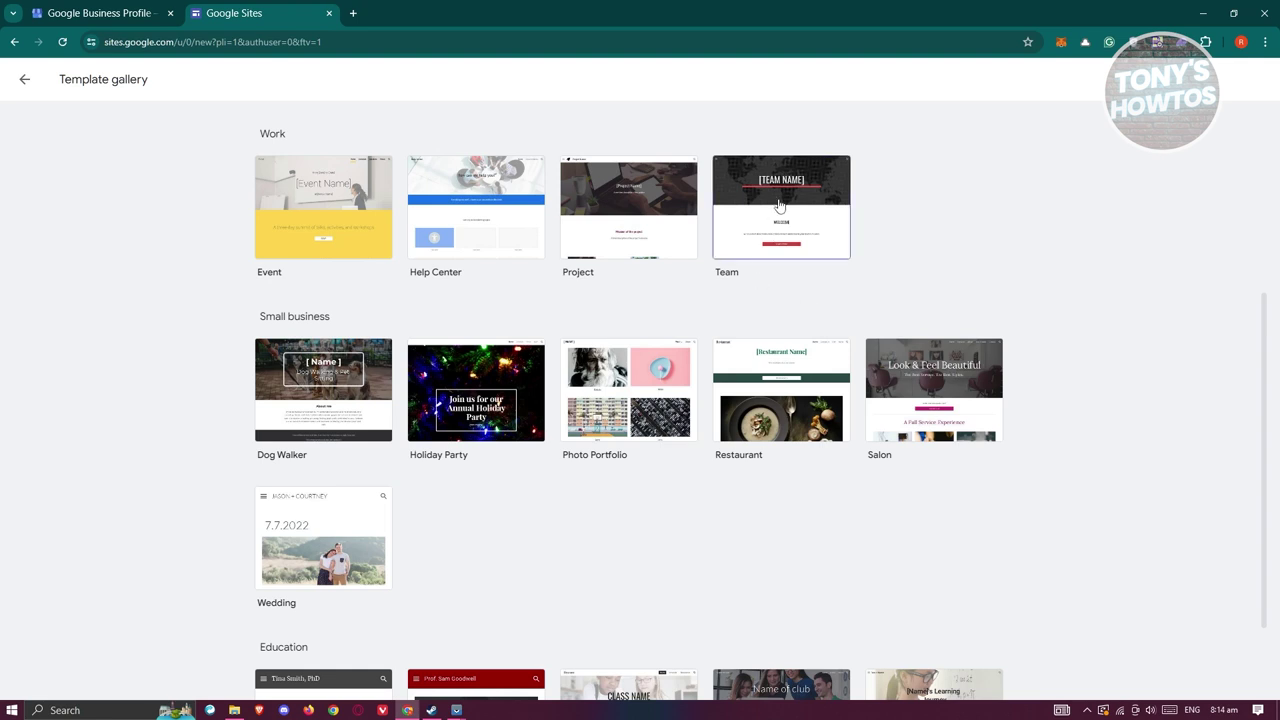
pyautogui.scroll(-1, 810, 230)
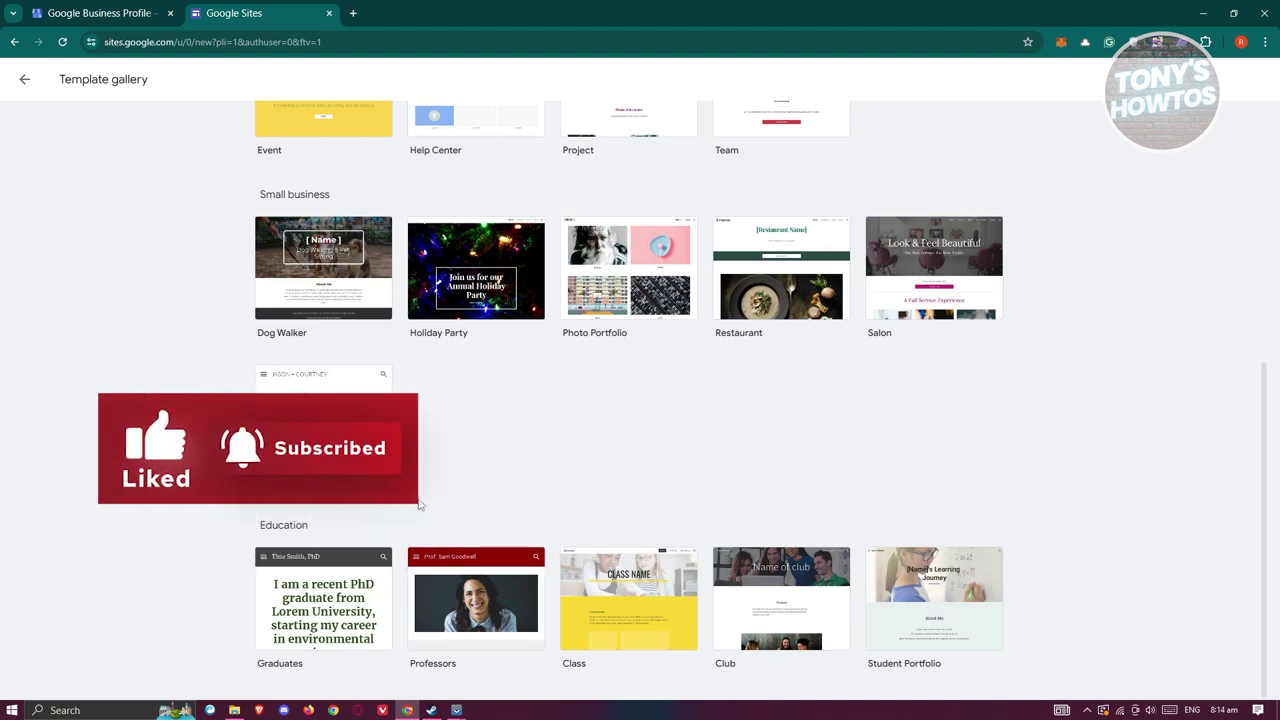
pyautogui.scroll(1, 809, 500)
pyautogui.scroll(5, 811, 499)
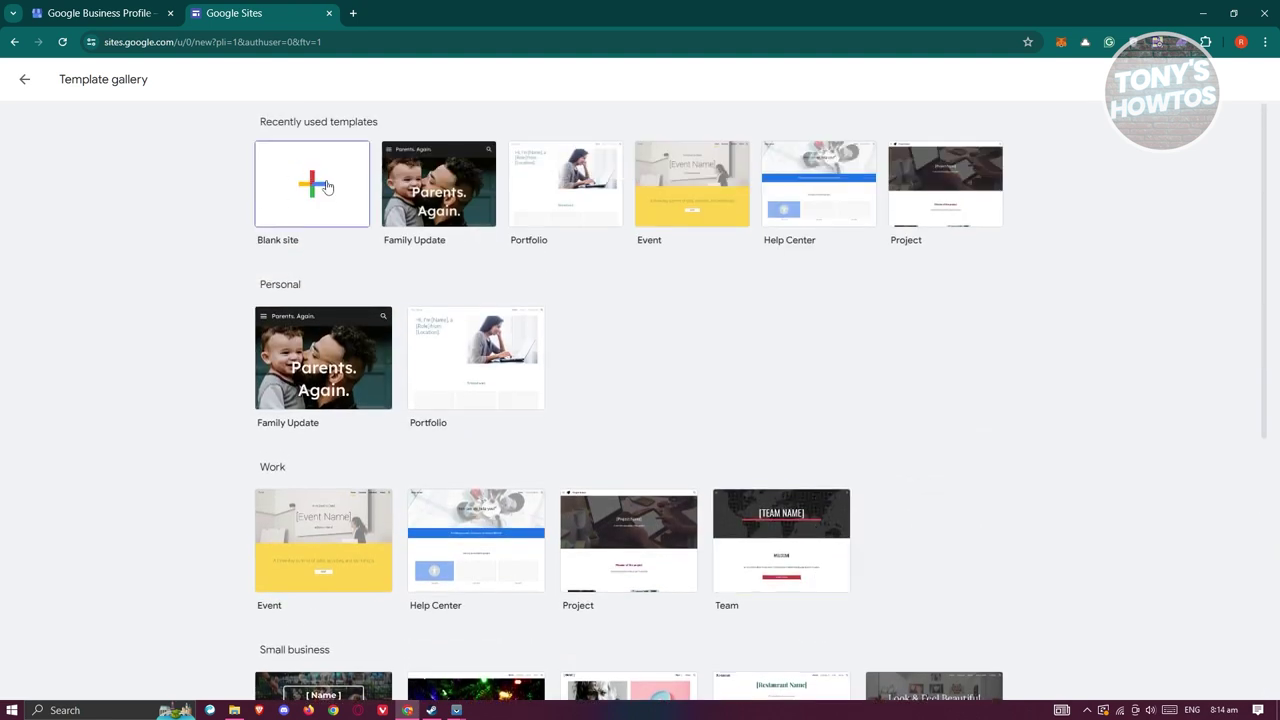
pyautogui.click(300, 177)
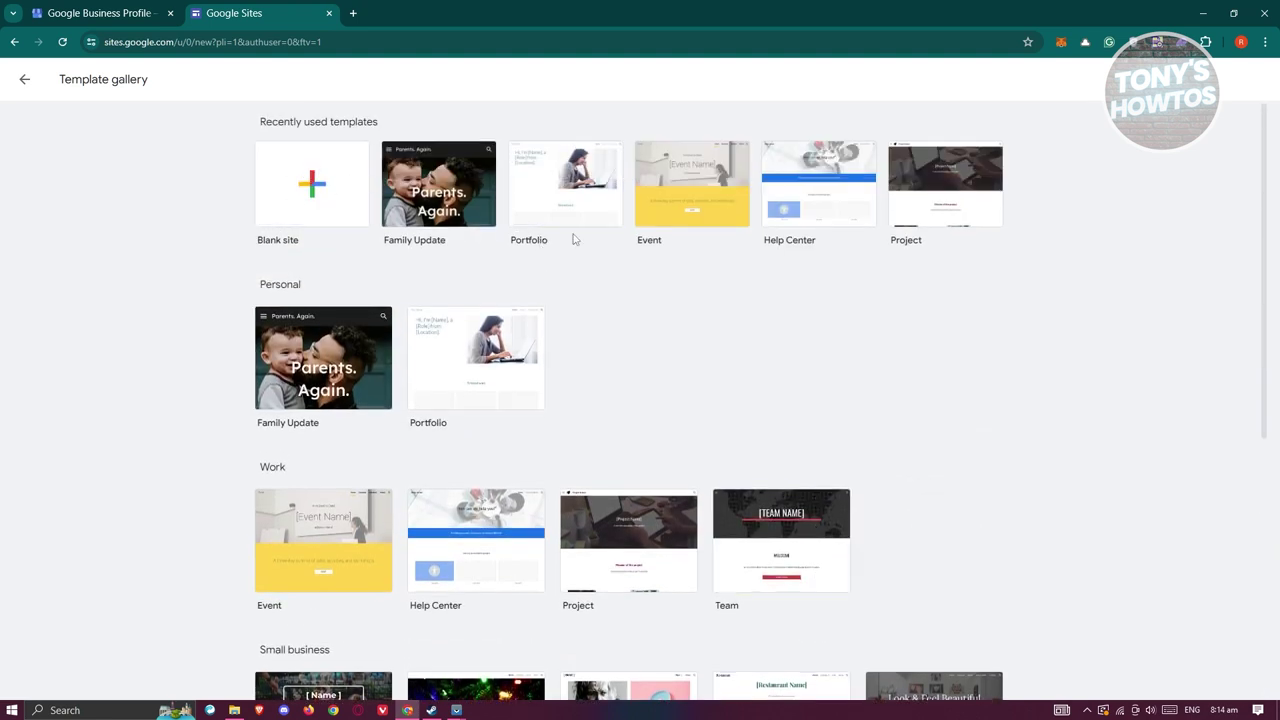
pyautogui.click(337, 187)
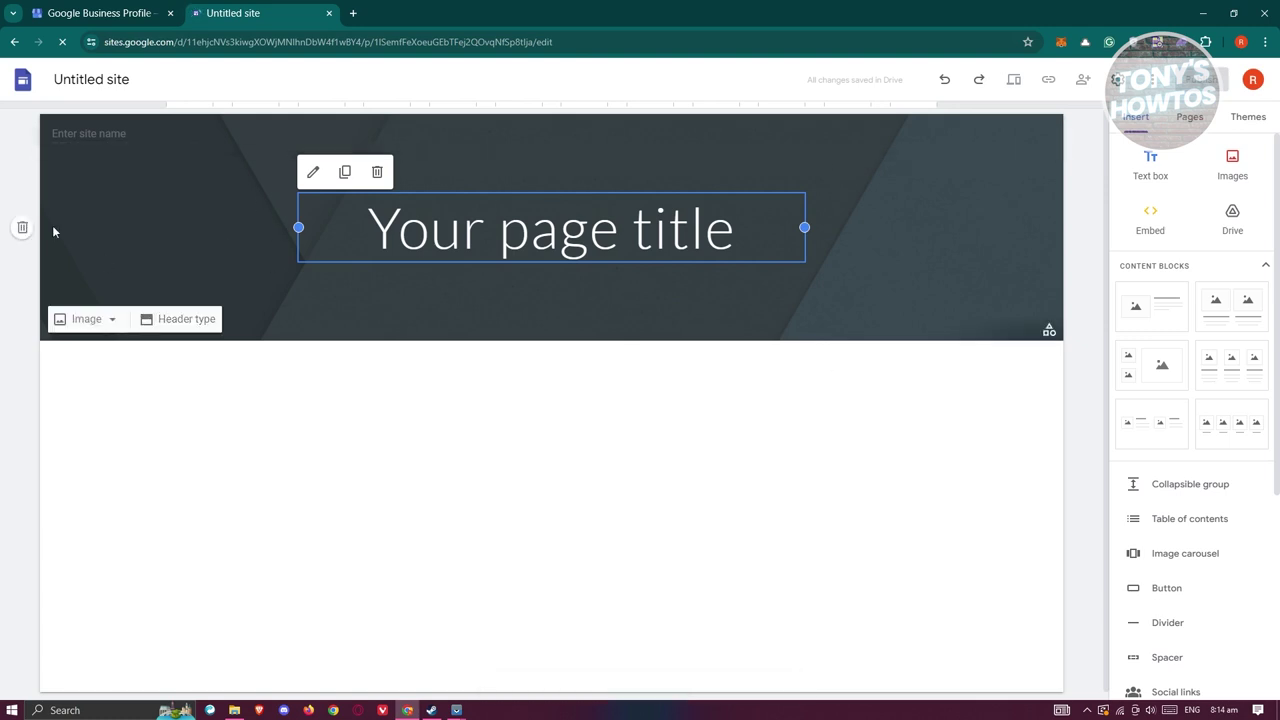
# Step: Replace the header background with the gallery photo of an open laptop and papers on a bright desk
pyautogui.click(860, 235)
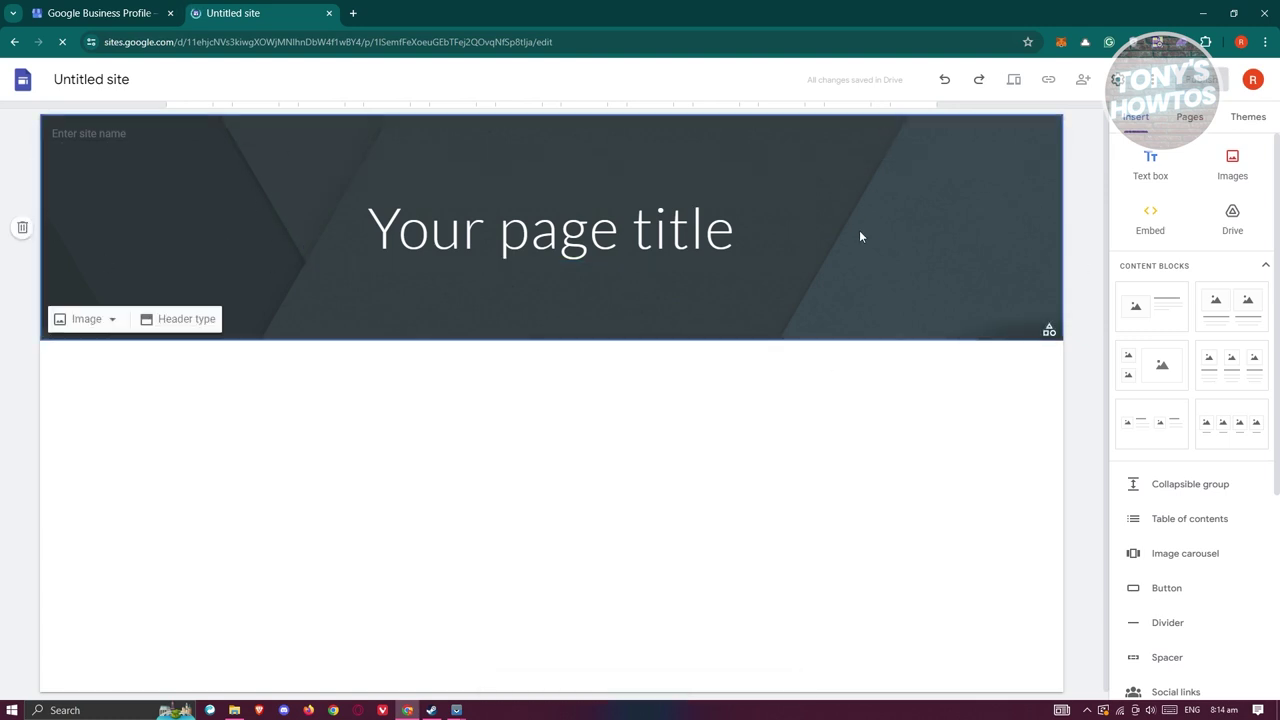
pyautogui.click(112, 319)
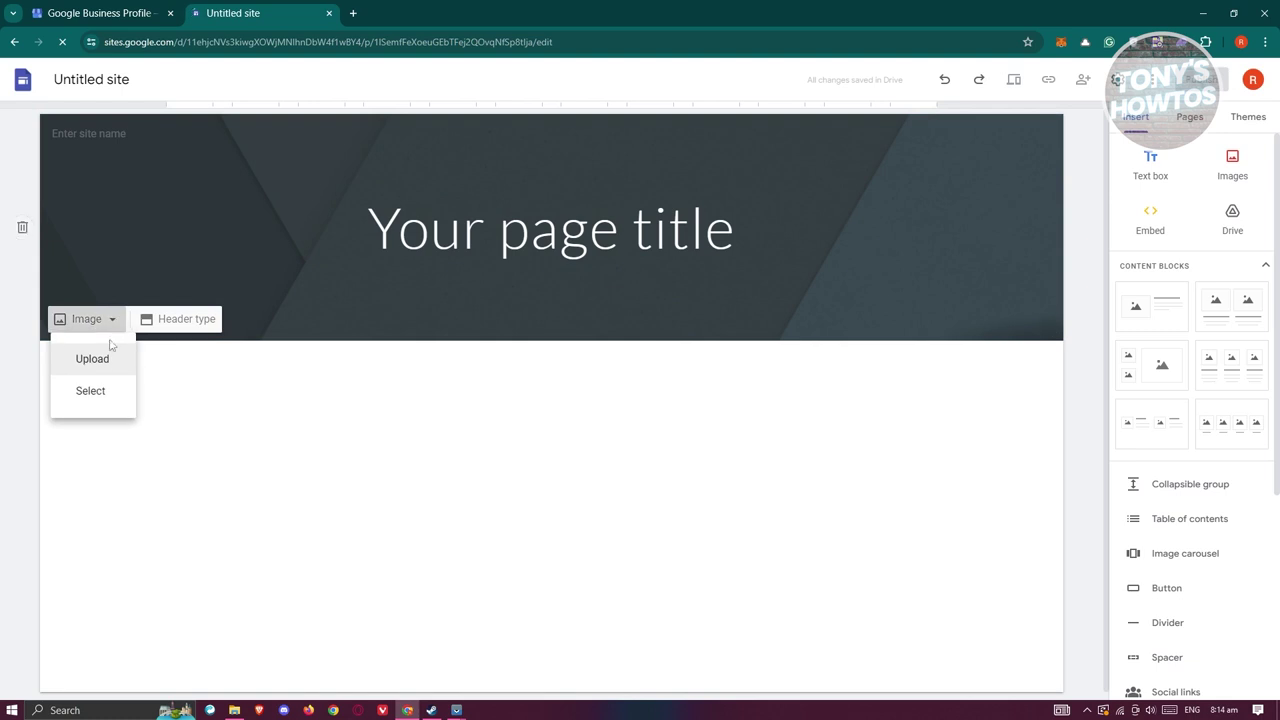
pyautogui.click(90, 391)
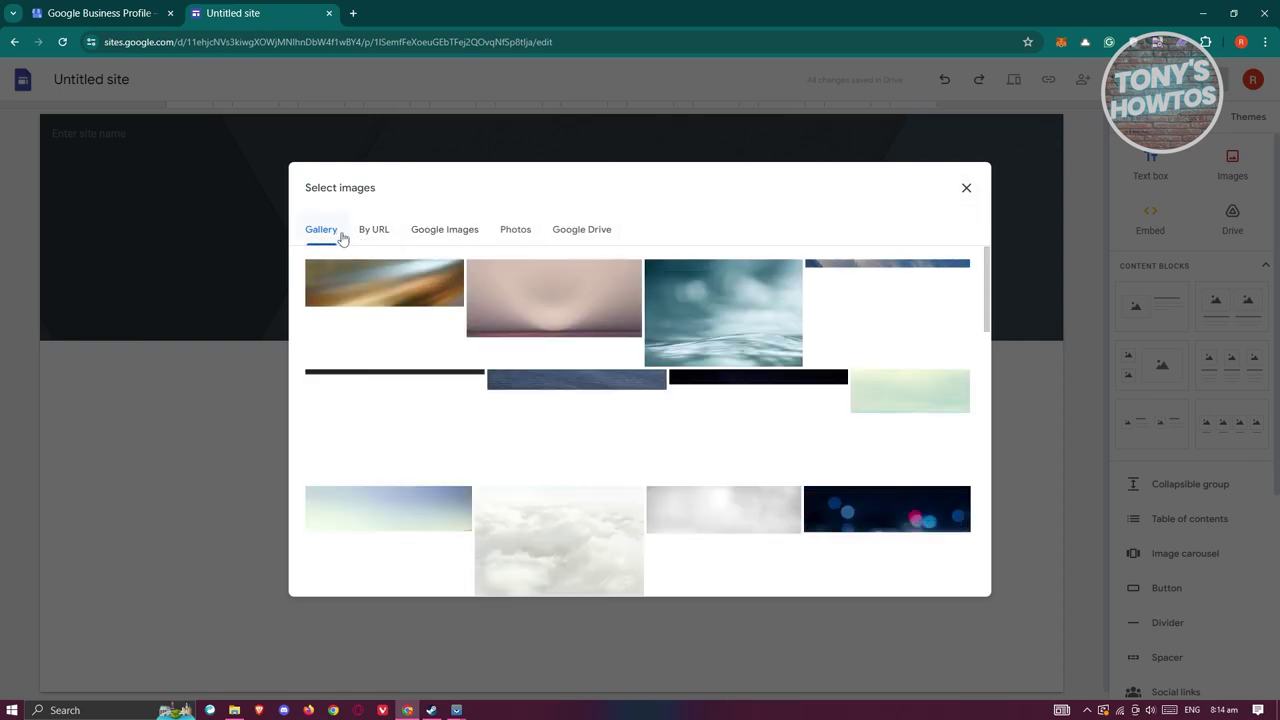
pyautogui.scroll(-3, 905, 385)
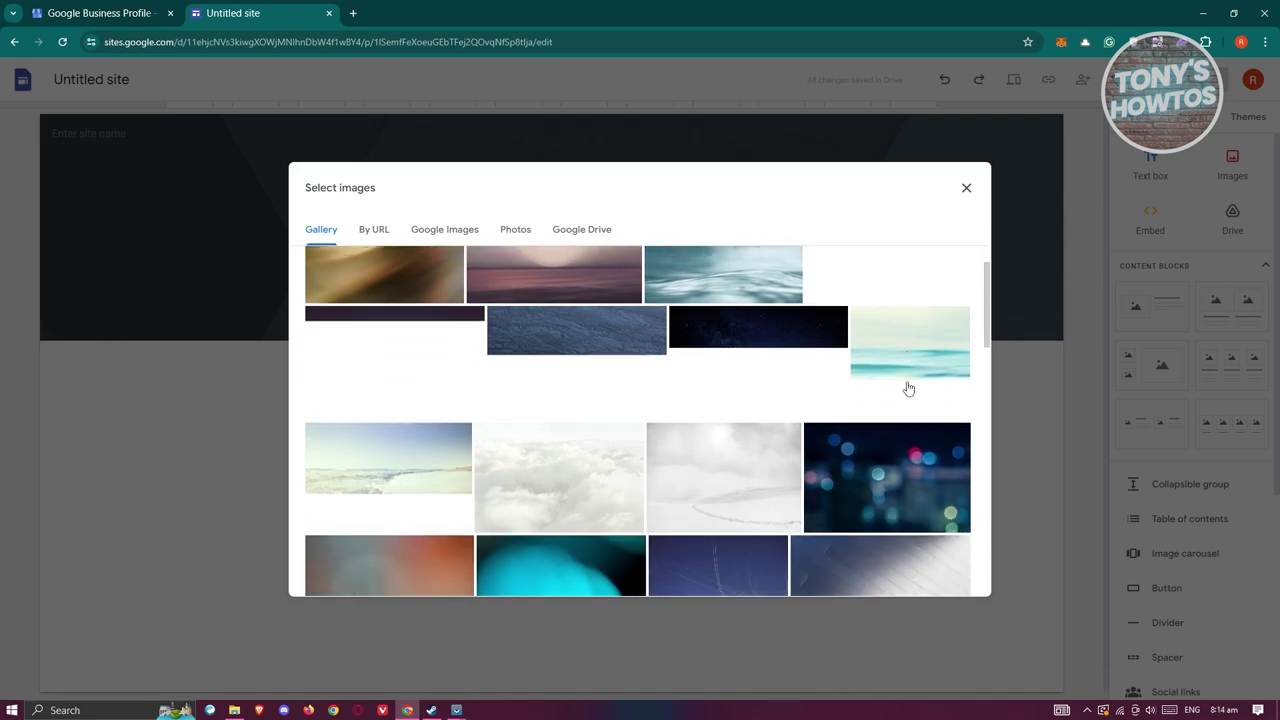
pyautogui.scroll(-5, 605, 429)
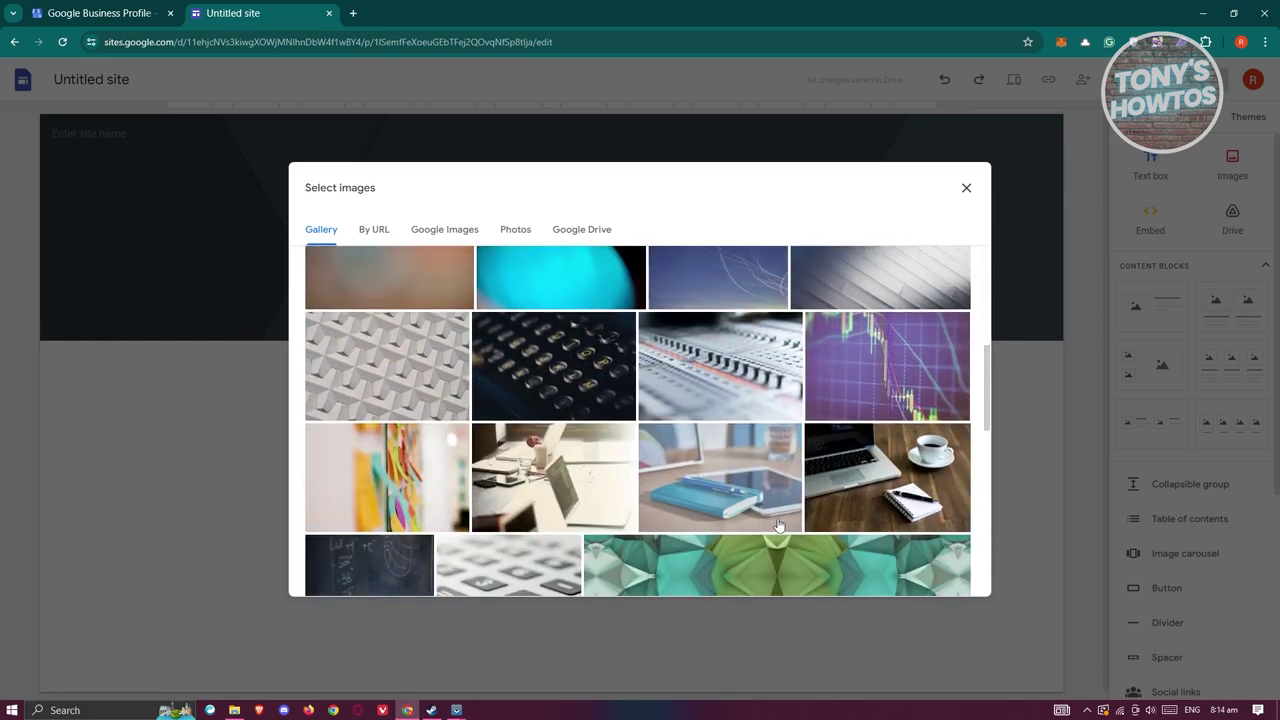
pyautogui.click(555, 468)
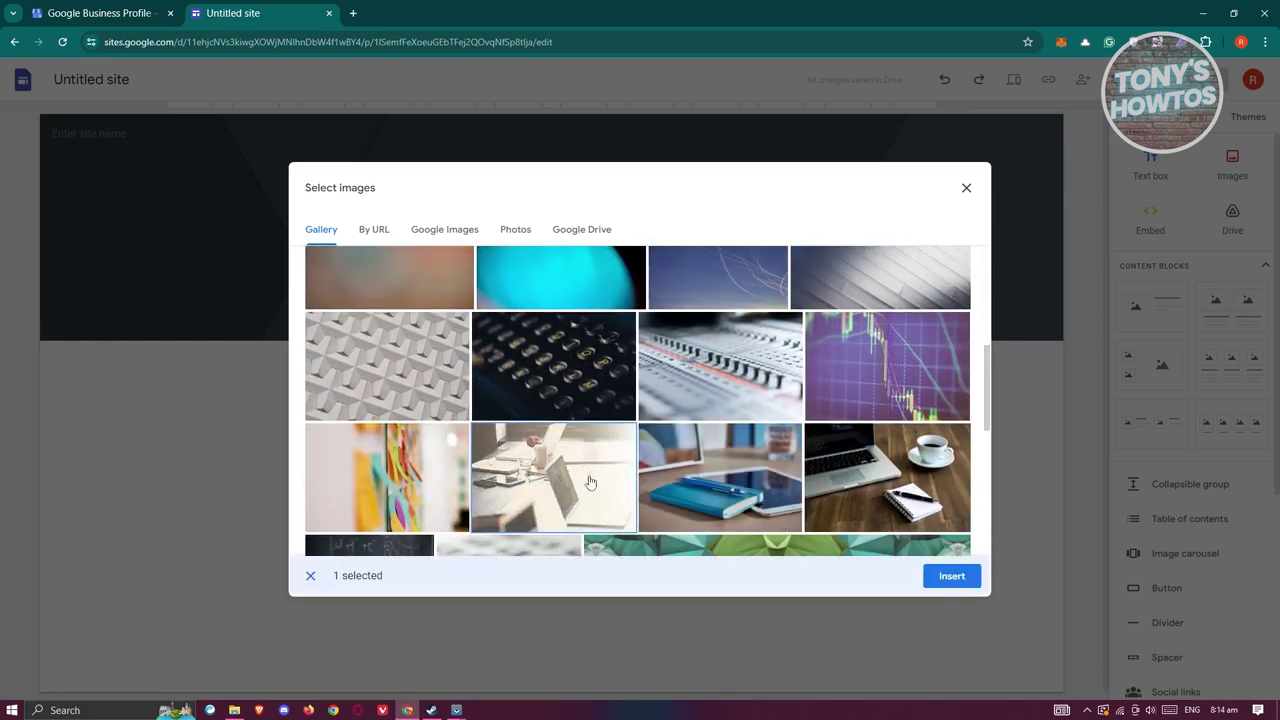
pyautogui.click(960, 585)
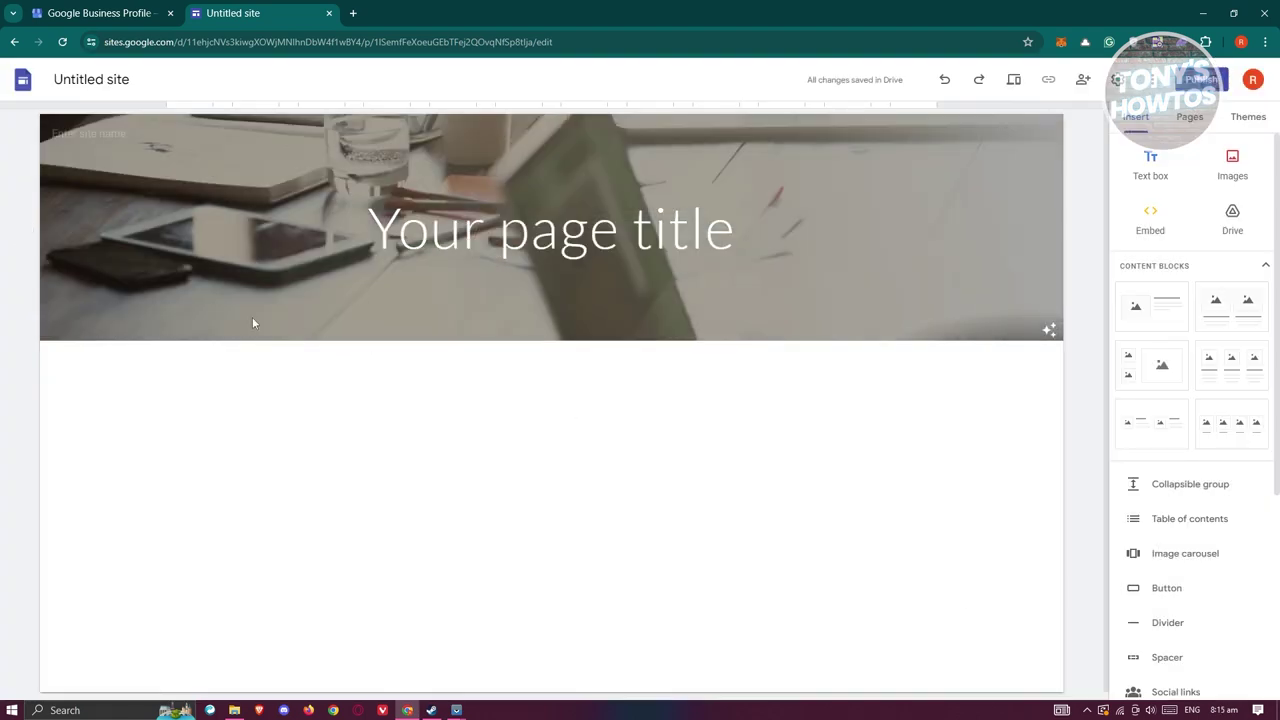
# Step: Try the Cover, Banner and Title only header types and set the header to Large banner
pyautogui.click(216, 320)
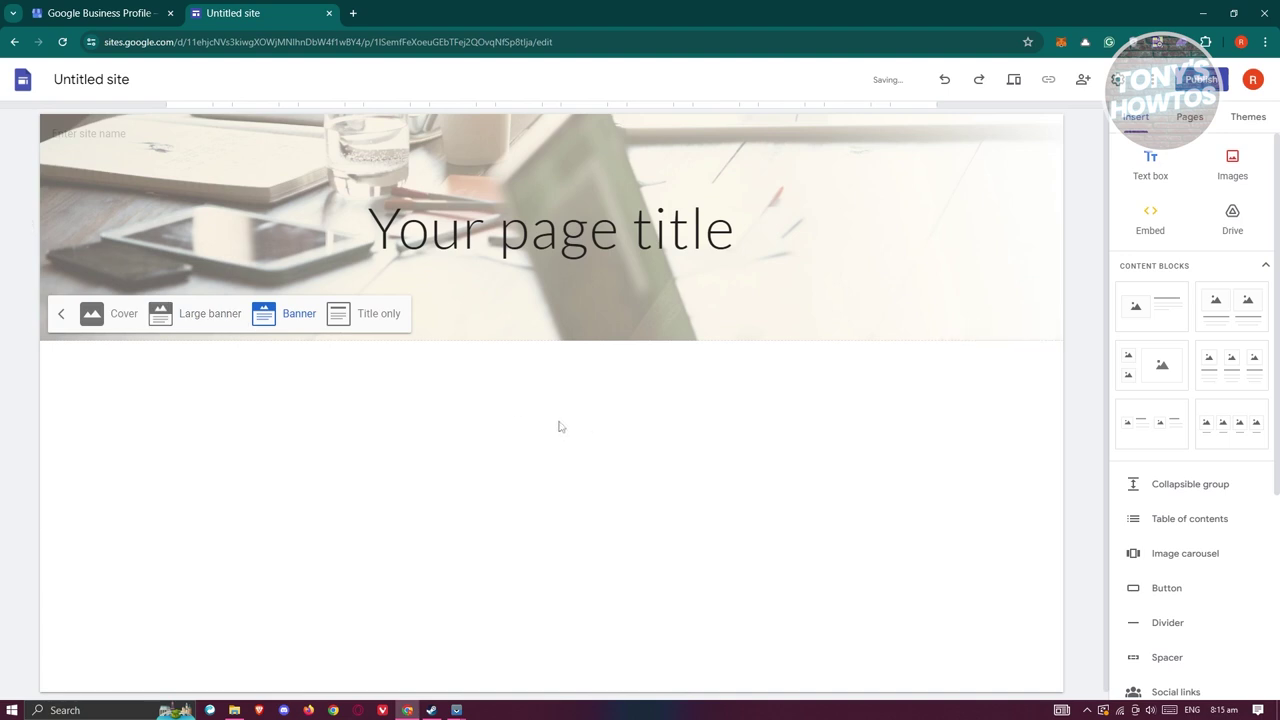
pyautogui.click(104, 322)
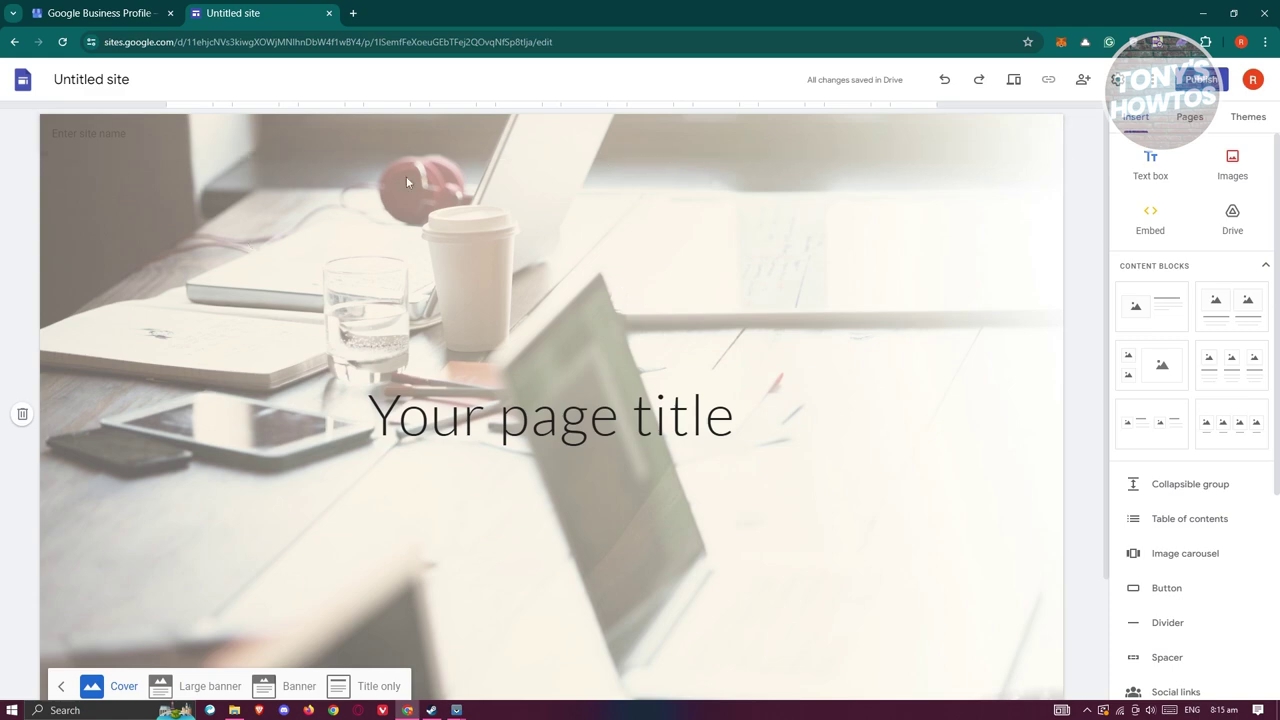
pyautogui.click(200, 686)
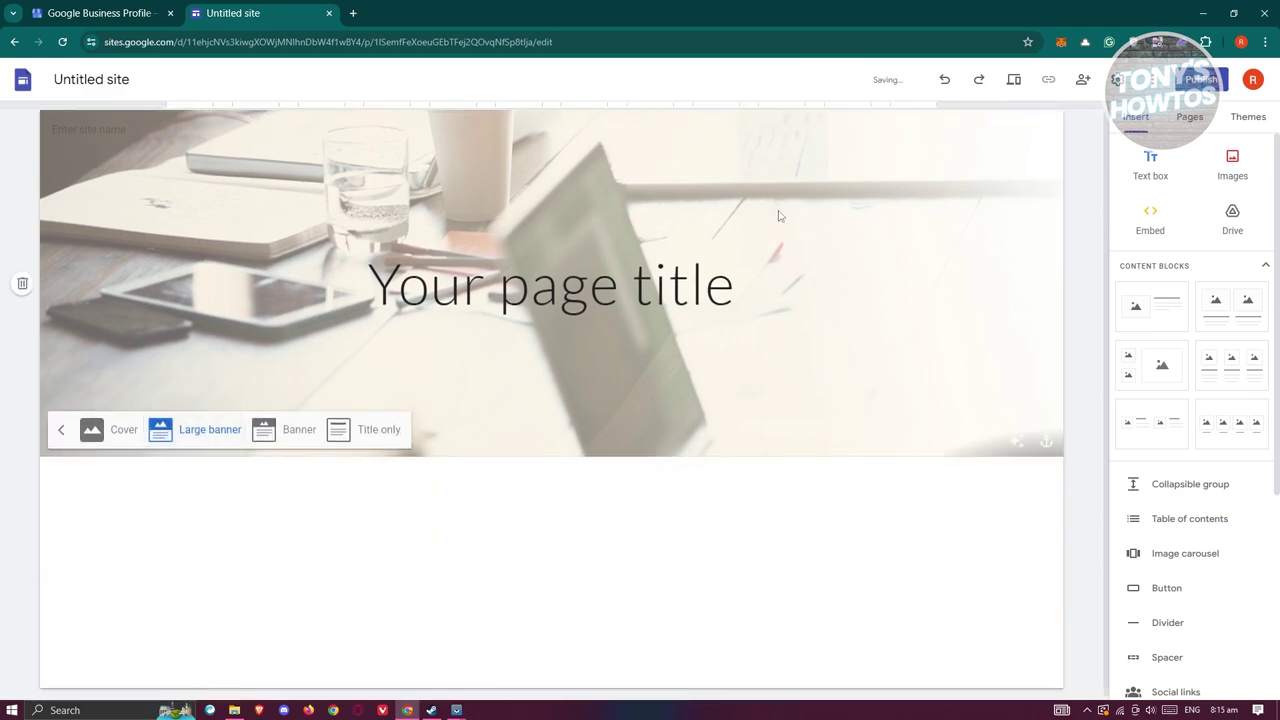
pyautogui.click(288, 429)
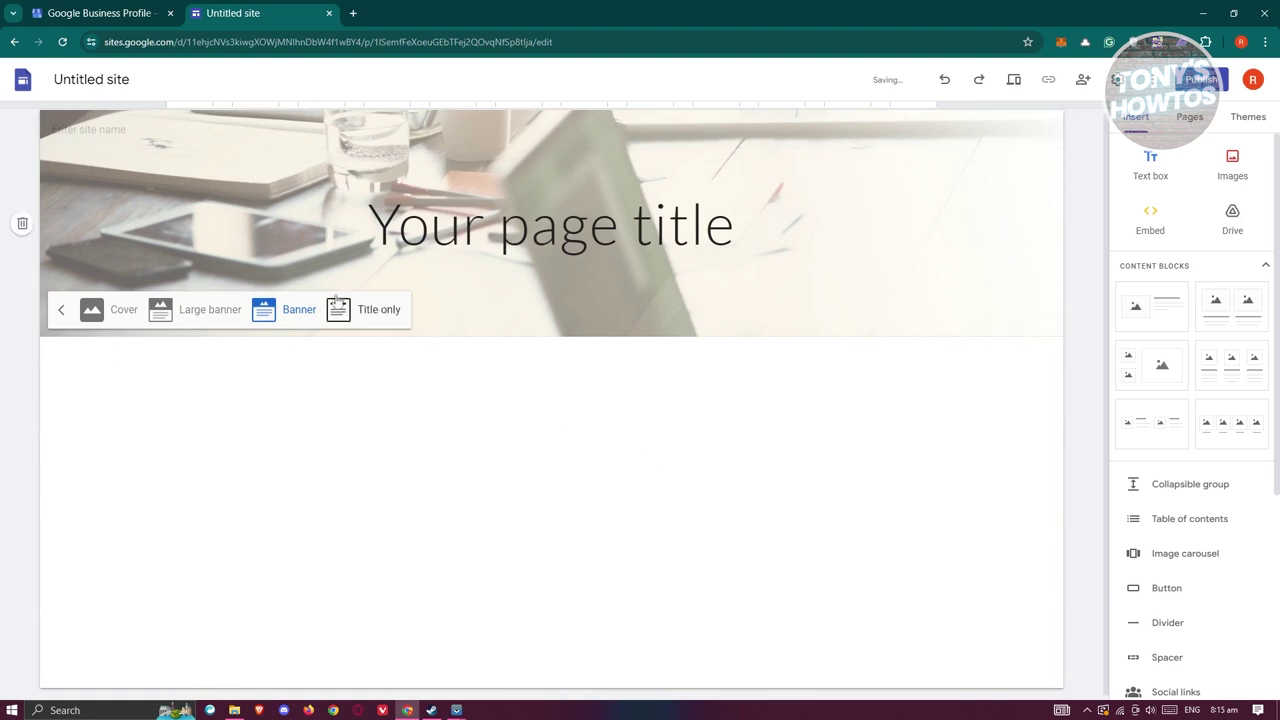
pyautogui.click(362, 309)
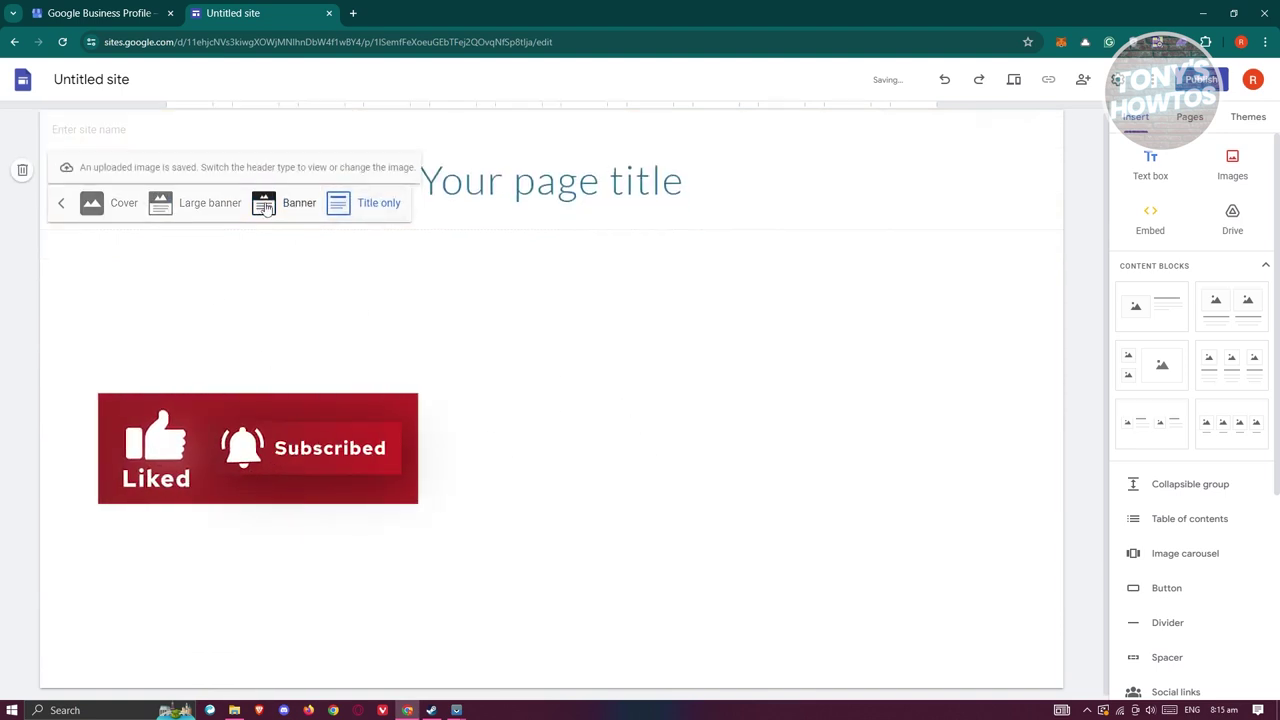
pyautogui.click(210, 203)
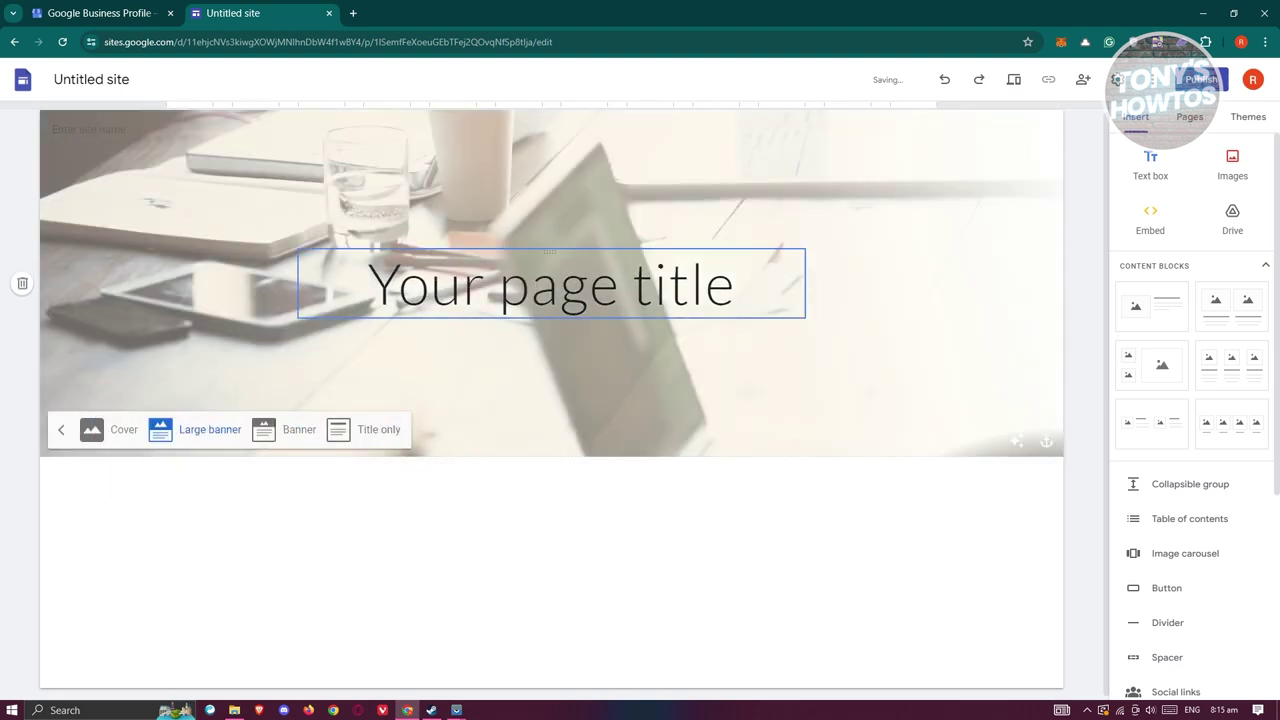
pyautogui.click(483, 523)
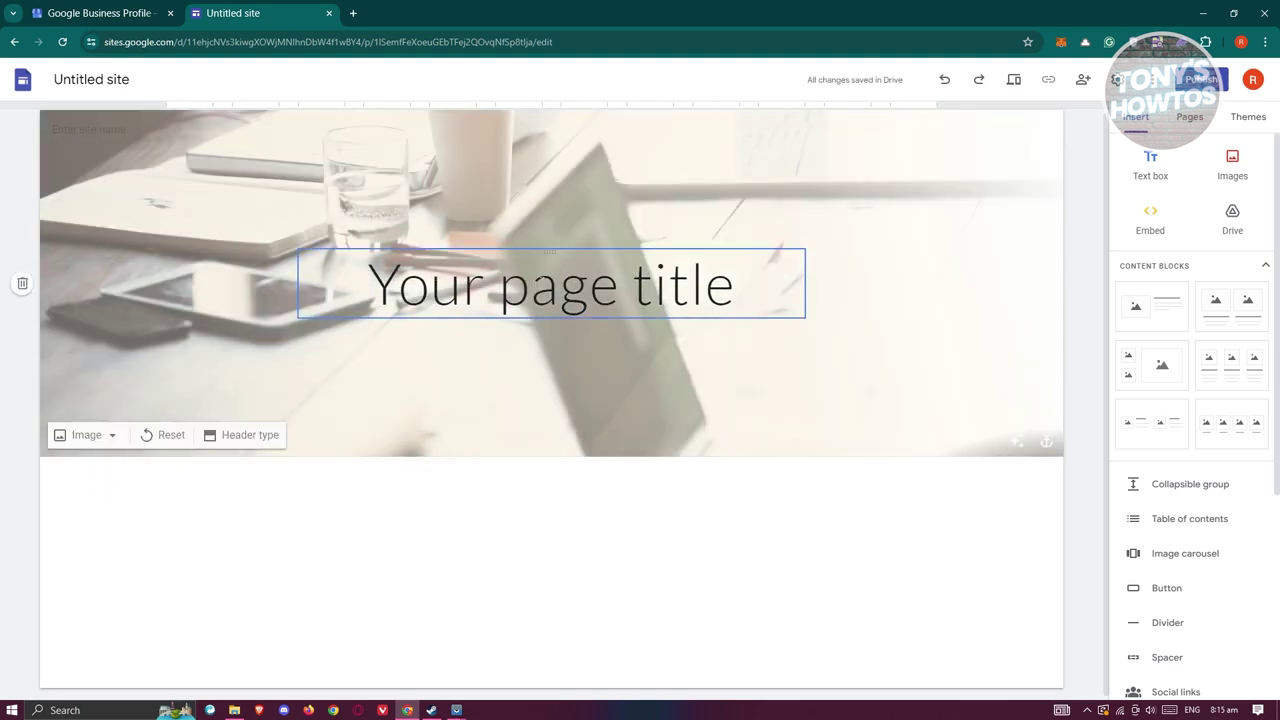
# Step: Replace the placeholder page title in the header with "MY SHOP"
pyautogui.click(746, 297)
pyautogui.moveTo(621, 290); pyautogui.dragTo(368, 290)
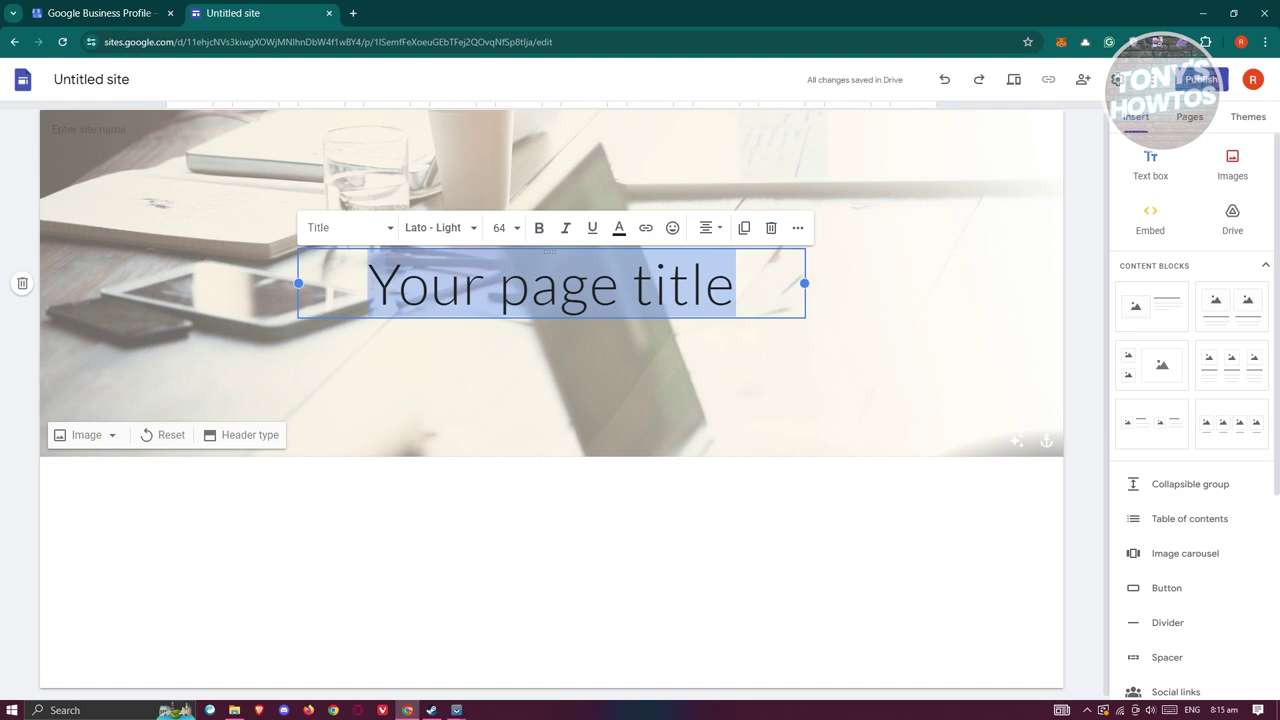
pyautogui.write('MY ')
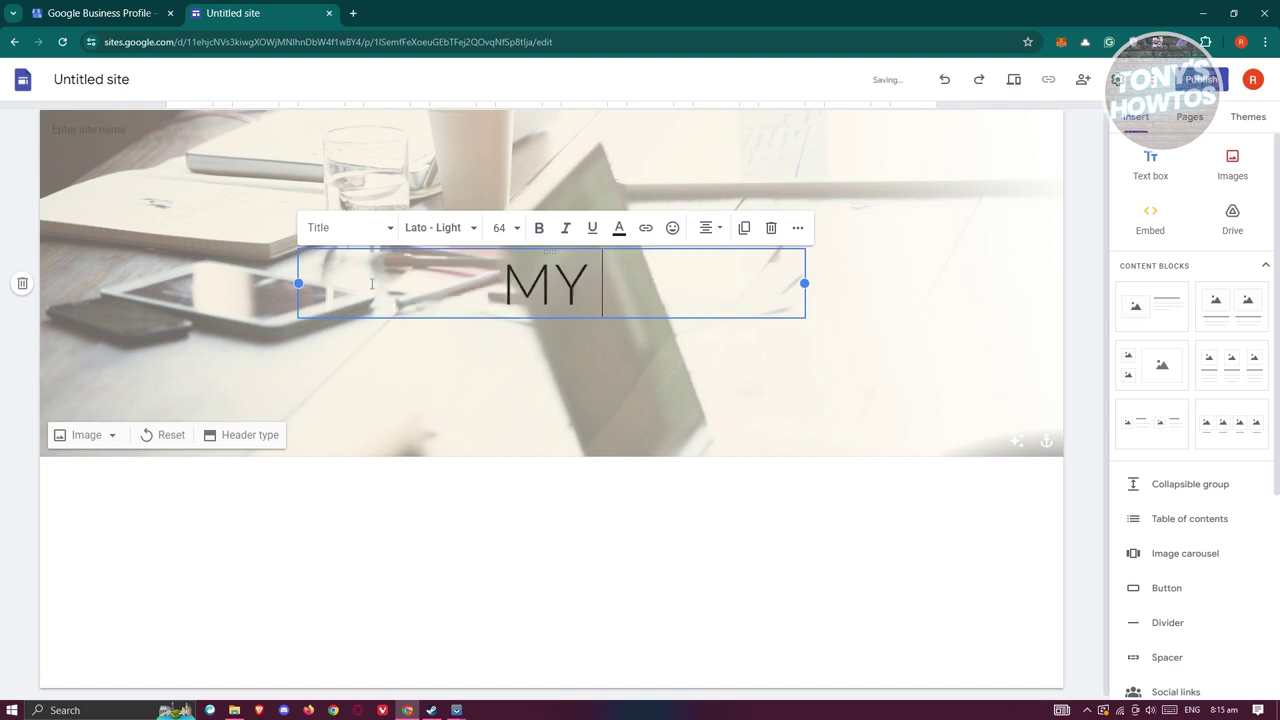
pyautogui.write('SHOP')
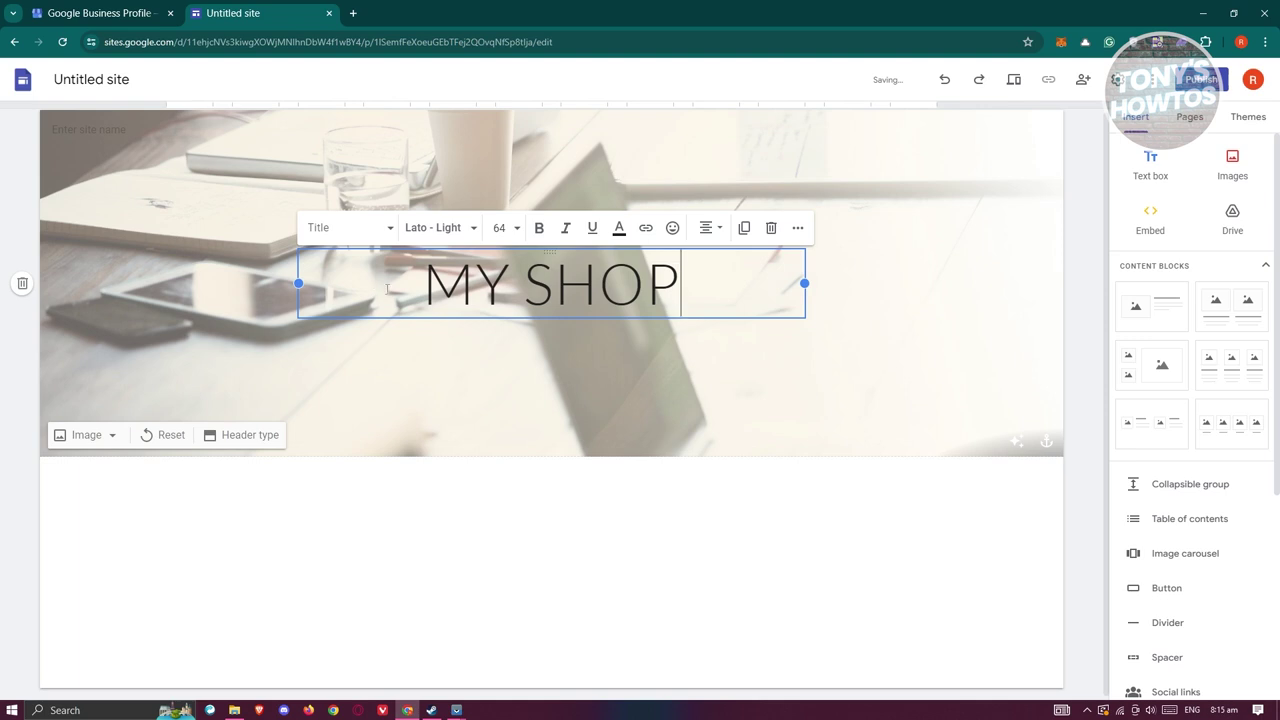
# Step: Enter "renziWbesiterPorject" as the site name in the page header
pyautogui.click(106, 130)
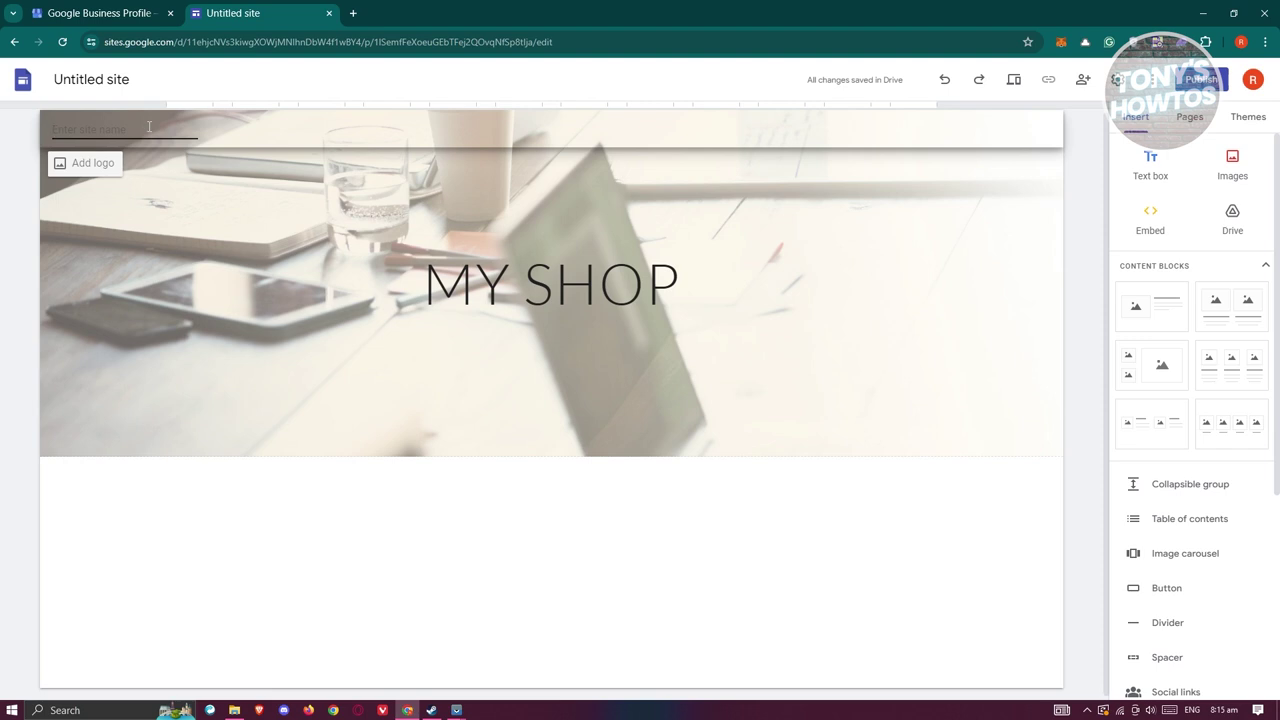
pyautogui.write('renz')
pyautogui.write('iWbesiterPo')
pyautogui.write('file')
pyautogui.write('ct')
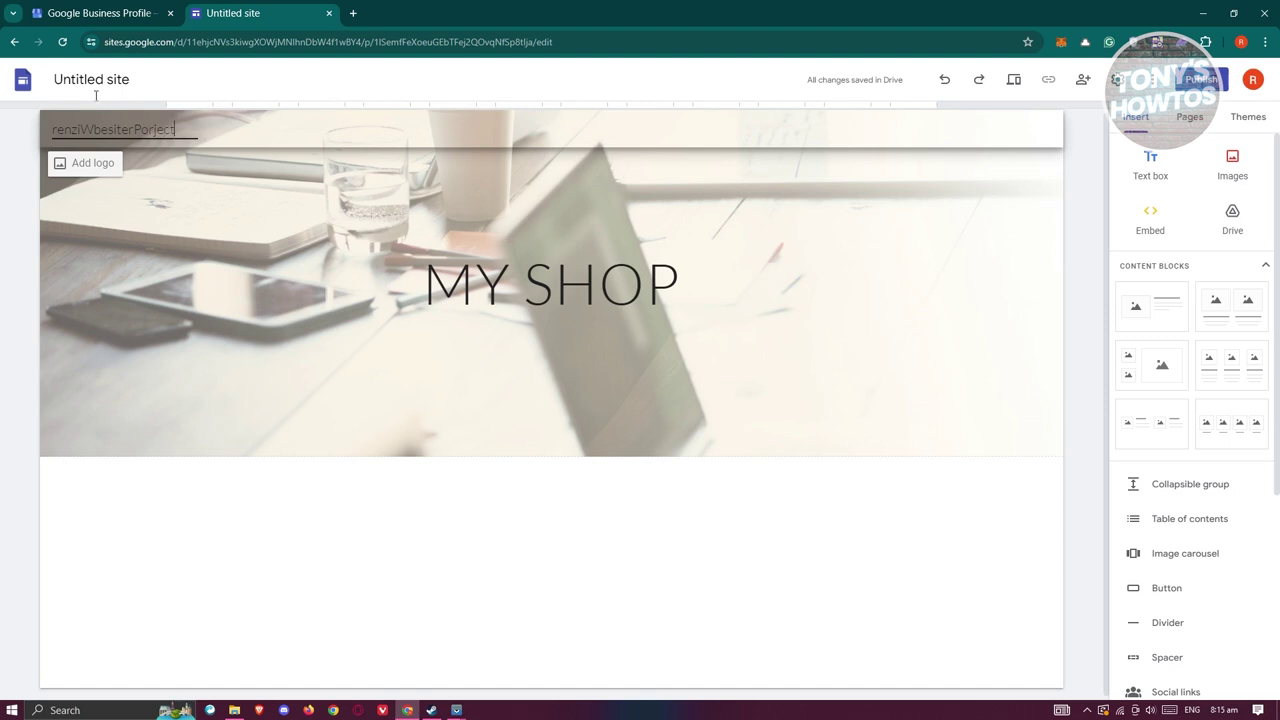
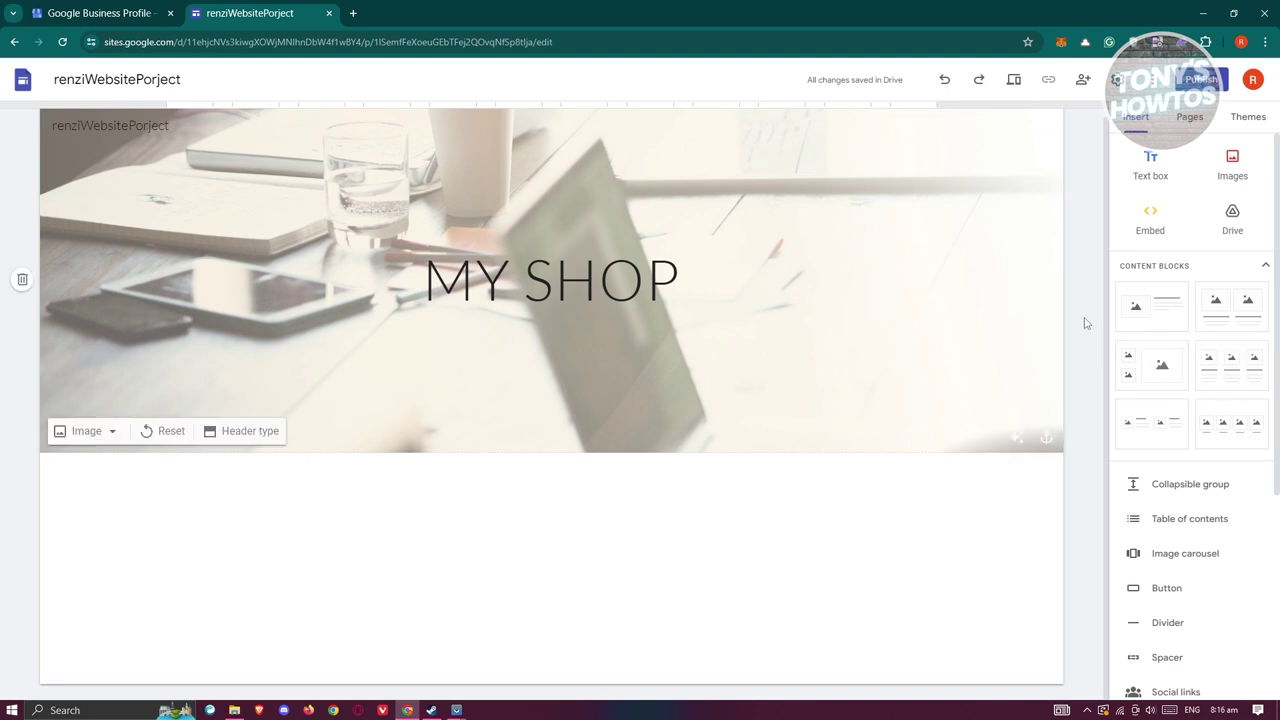
# Step: Add the three-column image and text block below the header and upload 1751a413-5f40-4eb7-a96d-5001964debb9.png into its first image placeholder
pyautogui.moveTo(1234, 365); pyautogui.dragTo(463, 494)
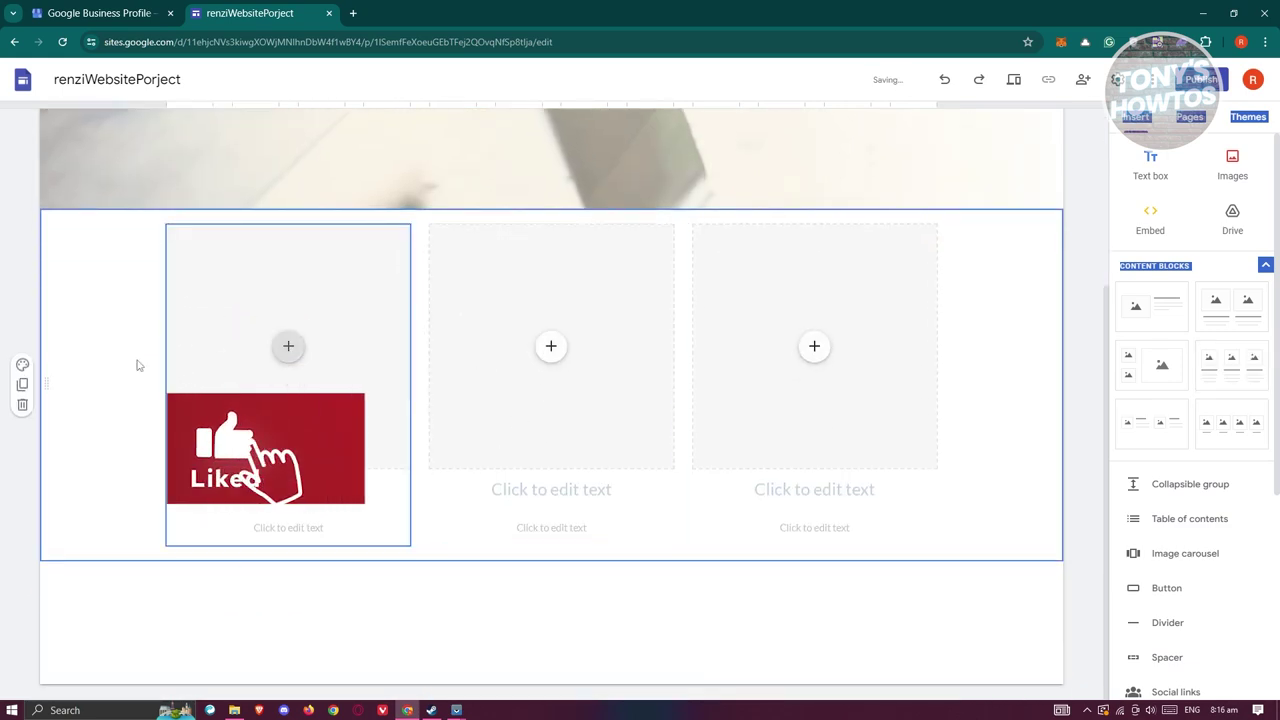
pyautogui.click(289, 346)
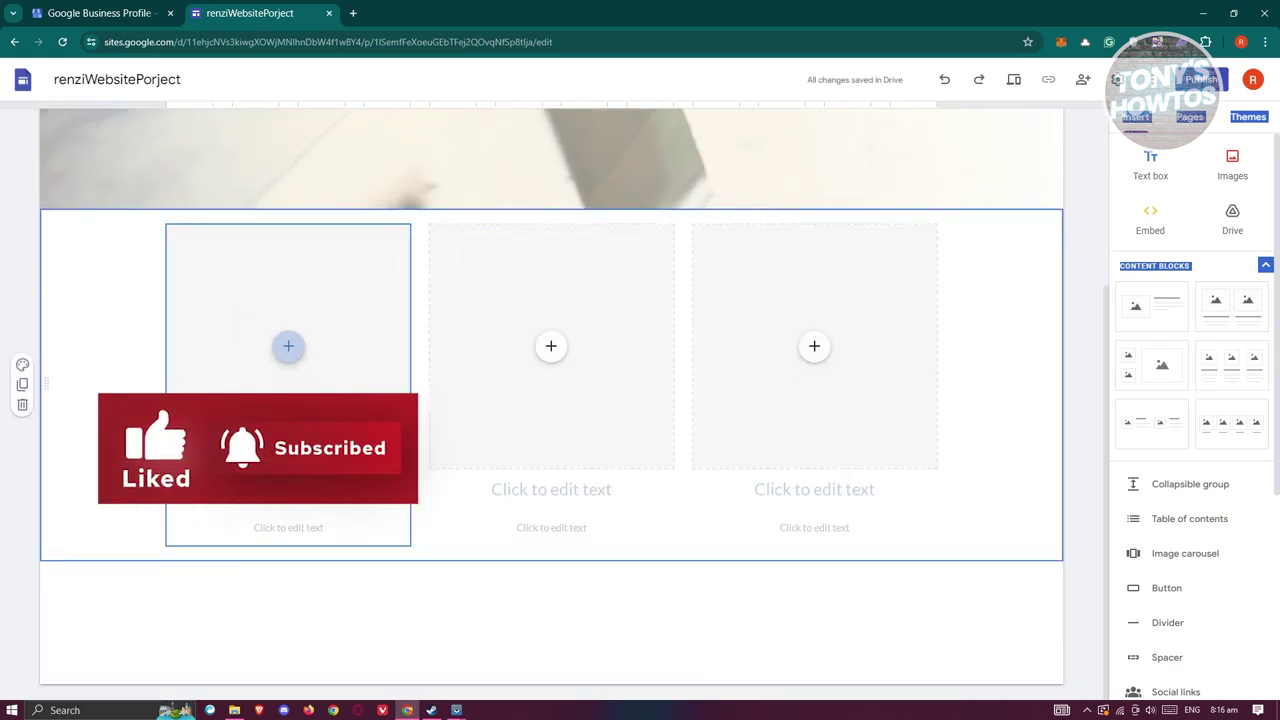
pyautogui.click(288, 346)
pyautogui.click(362, 394)
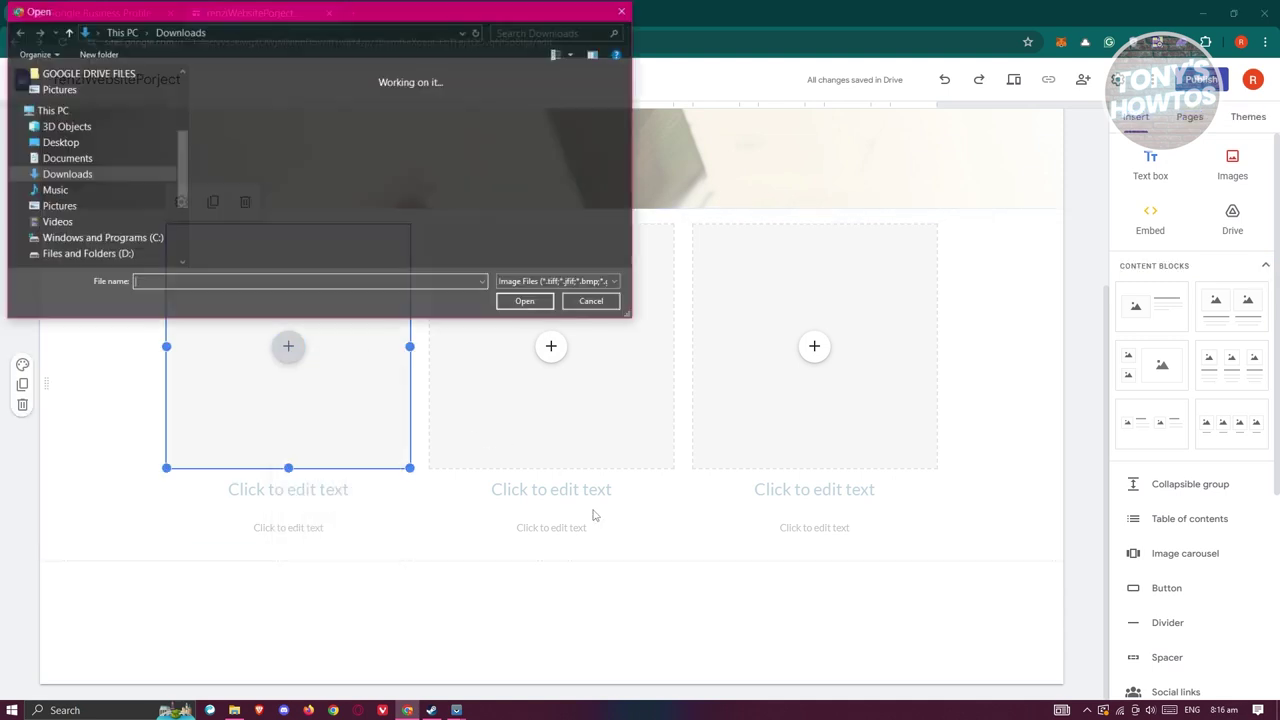
pyautogui.scroll(-5, 378, 222)
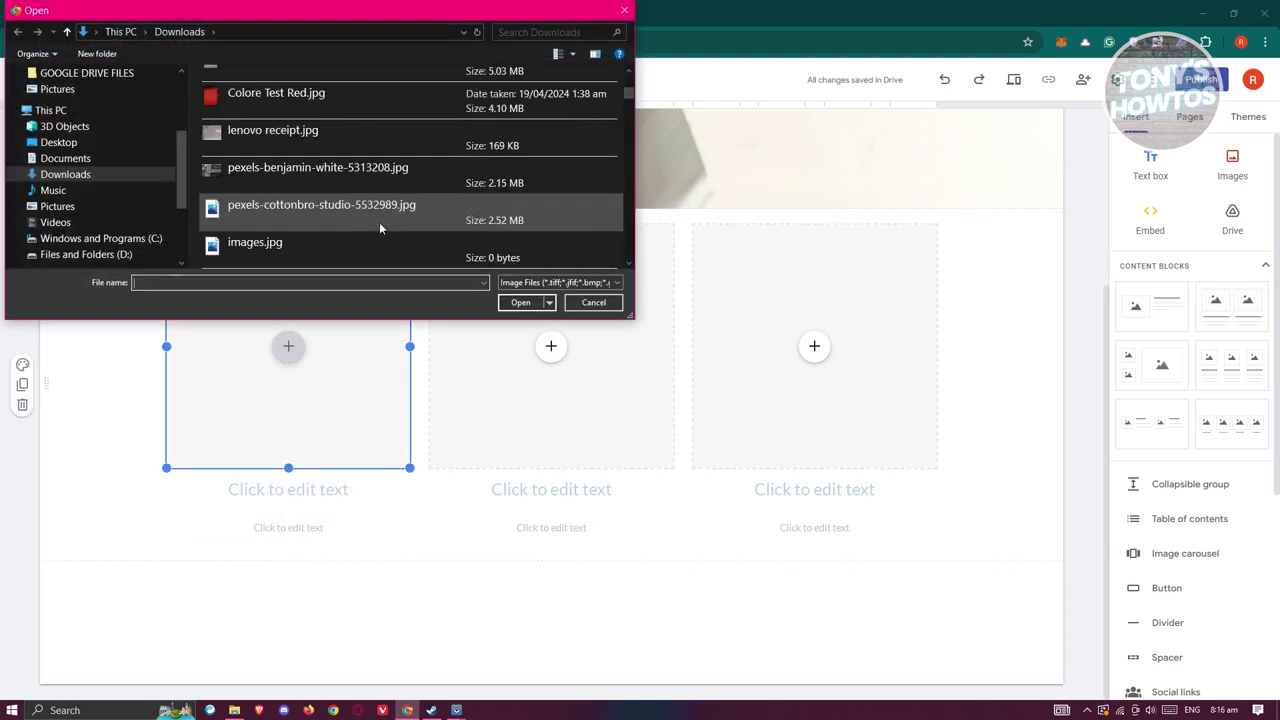
pyautogui.scroll(-5, 379, 228)
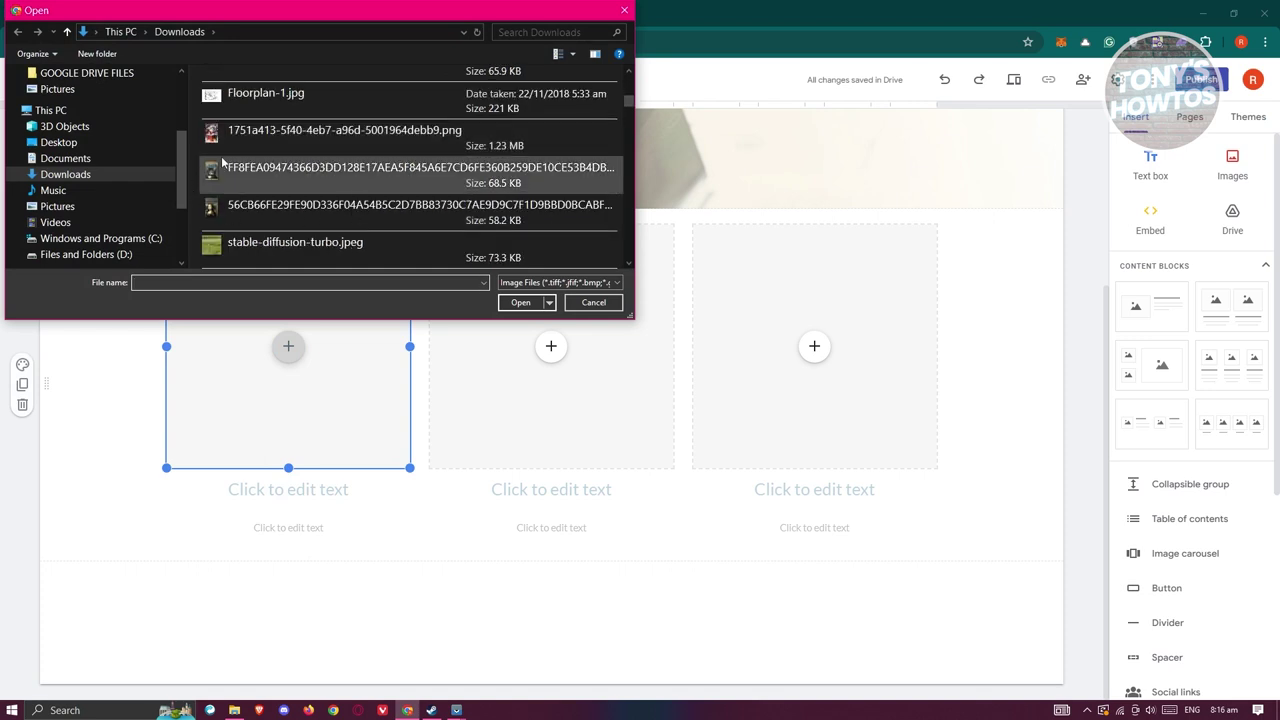
pyautogui.click(252, 133)
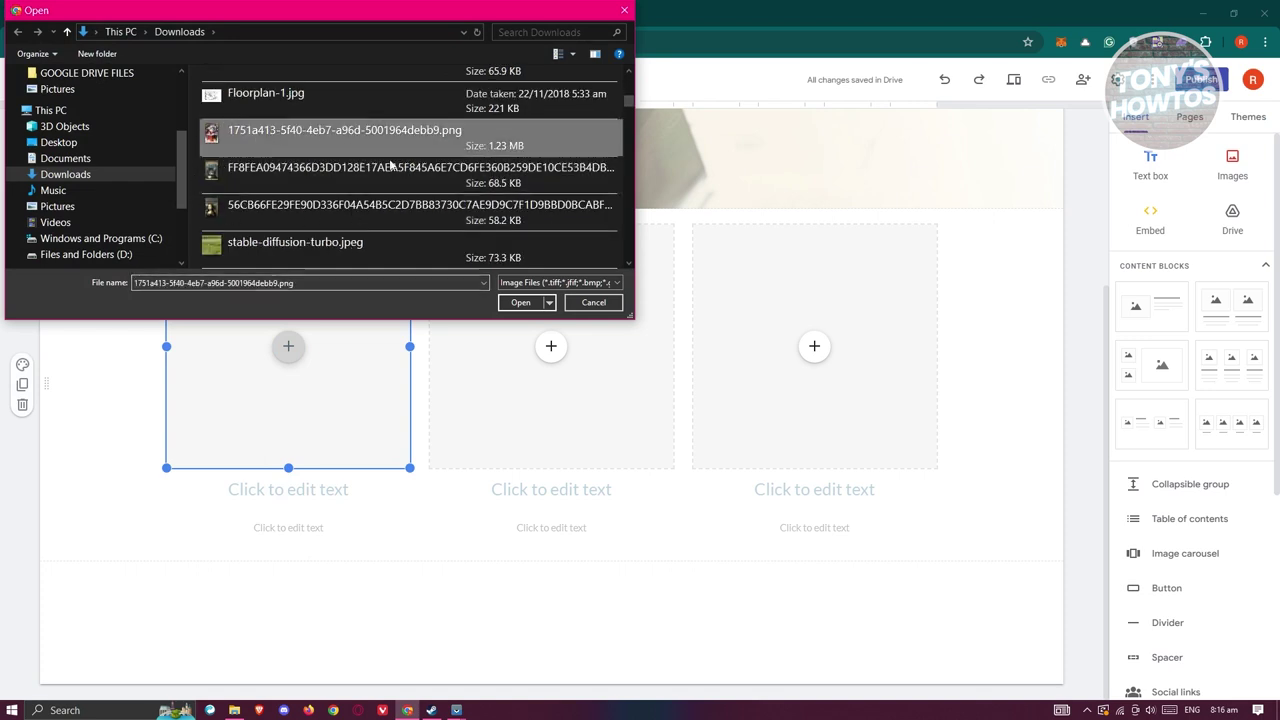
pyautogui.click(536, 304)
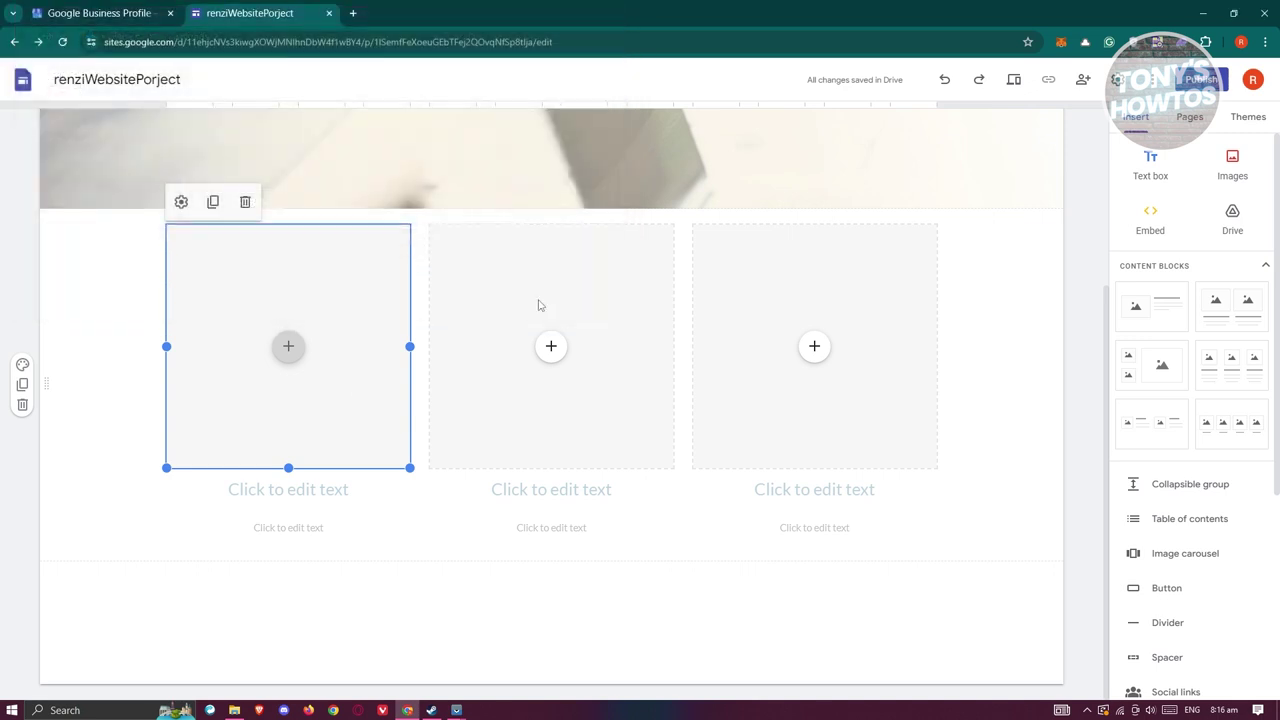
# Step: Enter the heading "THIS IS A SAMPLE POST" and the description "IOREM IMPSUM" under the cat image
pyautogui.click(312, 490)
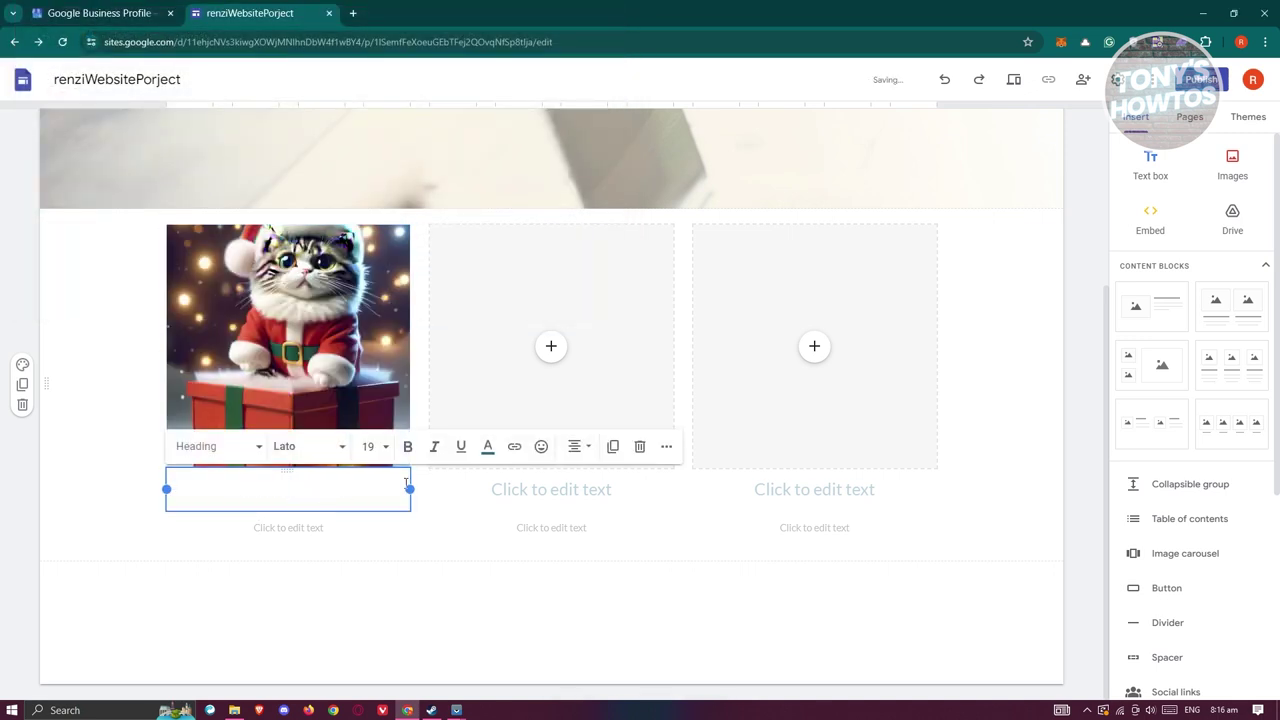
pyautogui.write('THIS IS A SAMPLE POST')
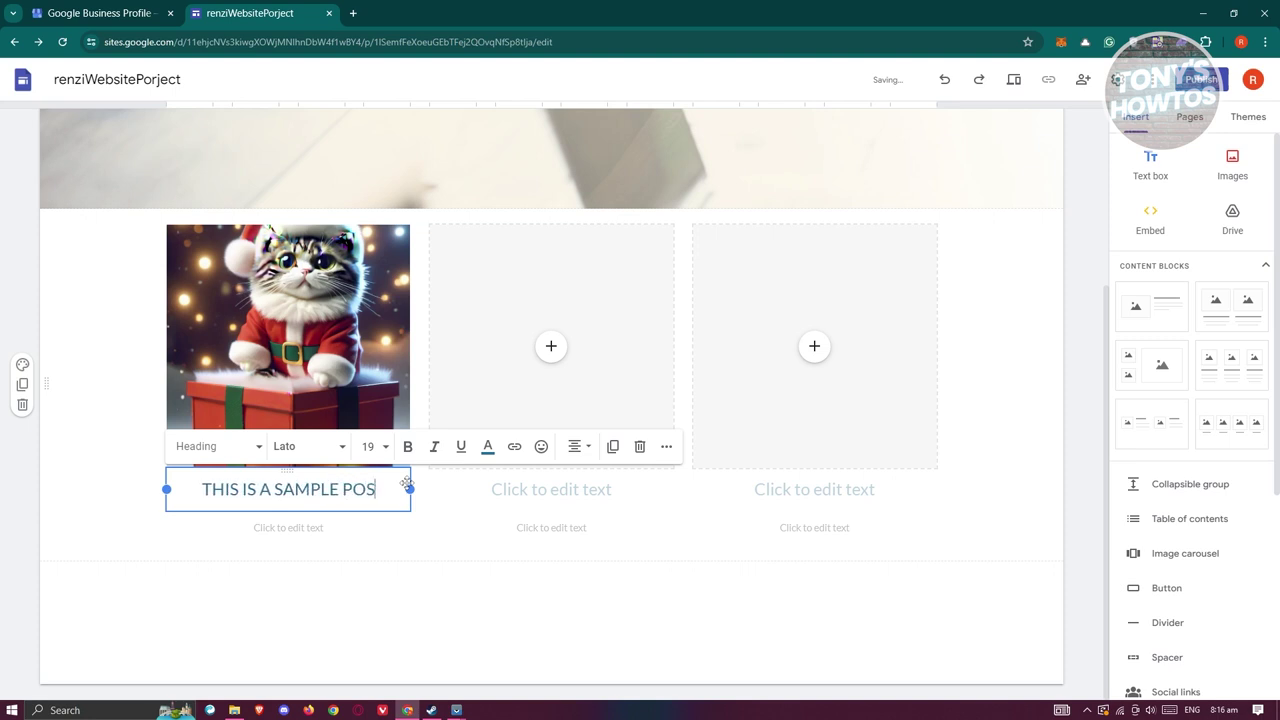
pyautogui.click(337, 528)
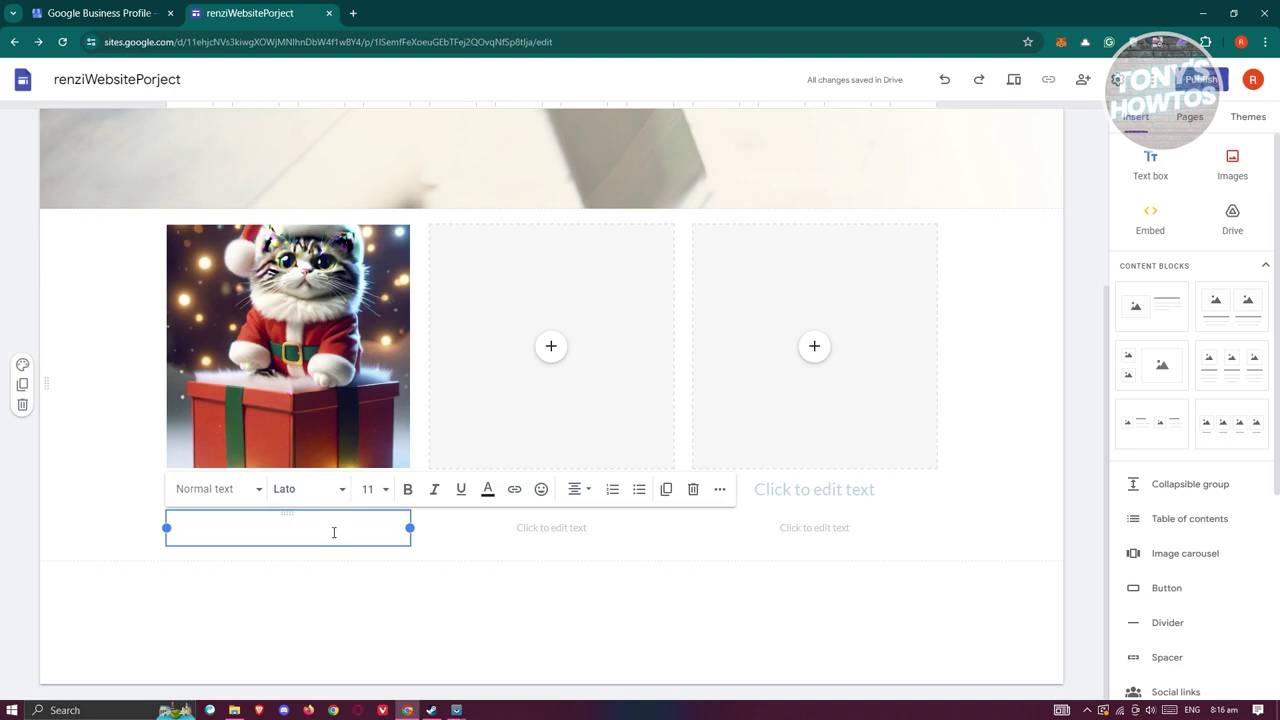
pyautogui.click(339, 606)
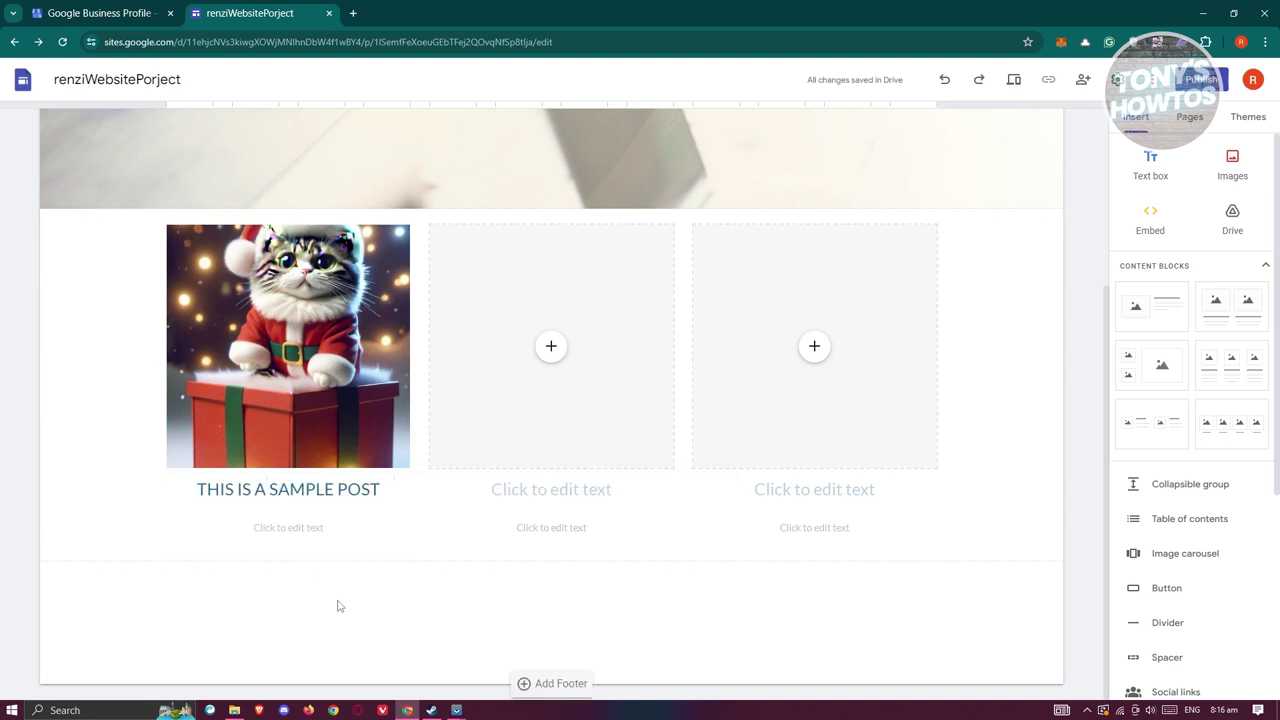
pyautogui.click(316, 527)
pyautogui.write('IOREM IMPSUM')
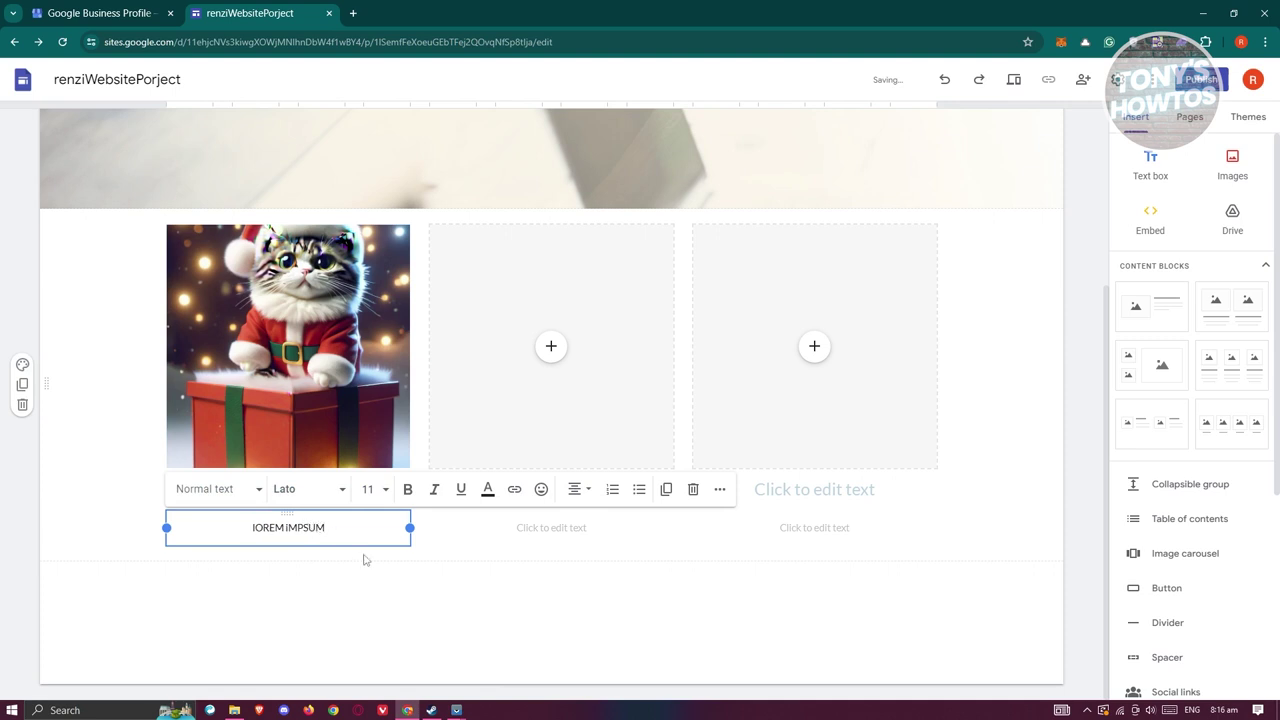
pyautogui.click(408, 586)
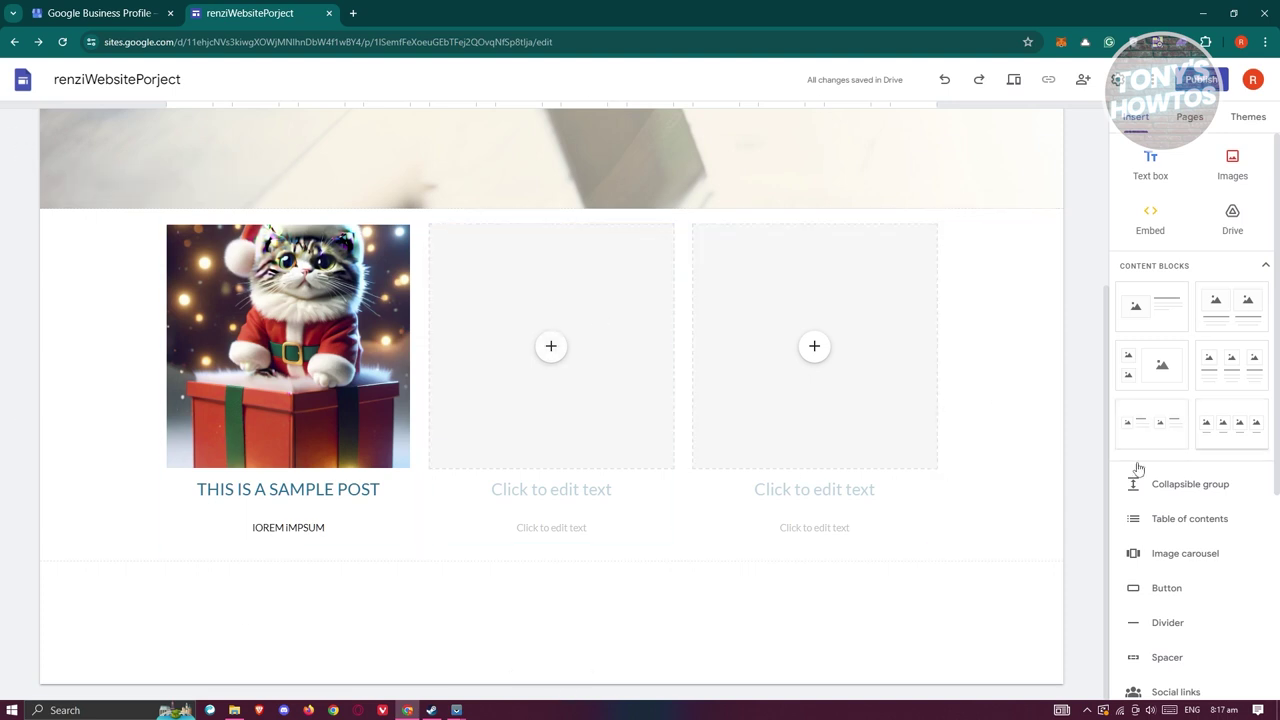
# Step: Insert a button named "sample button" that links to Google.com
pyautogui.scroll(-2, 1195, 495)
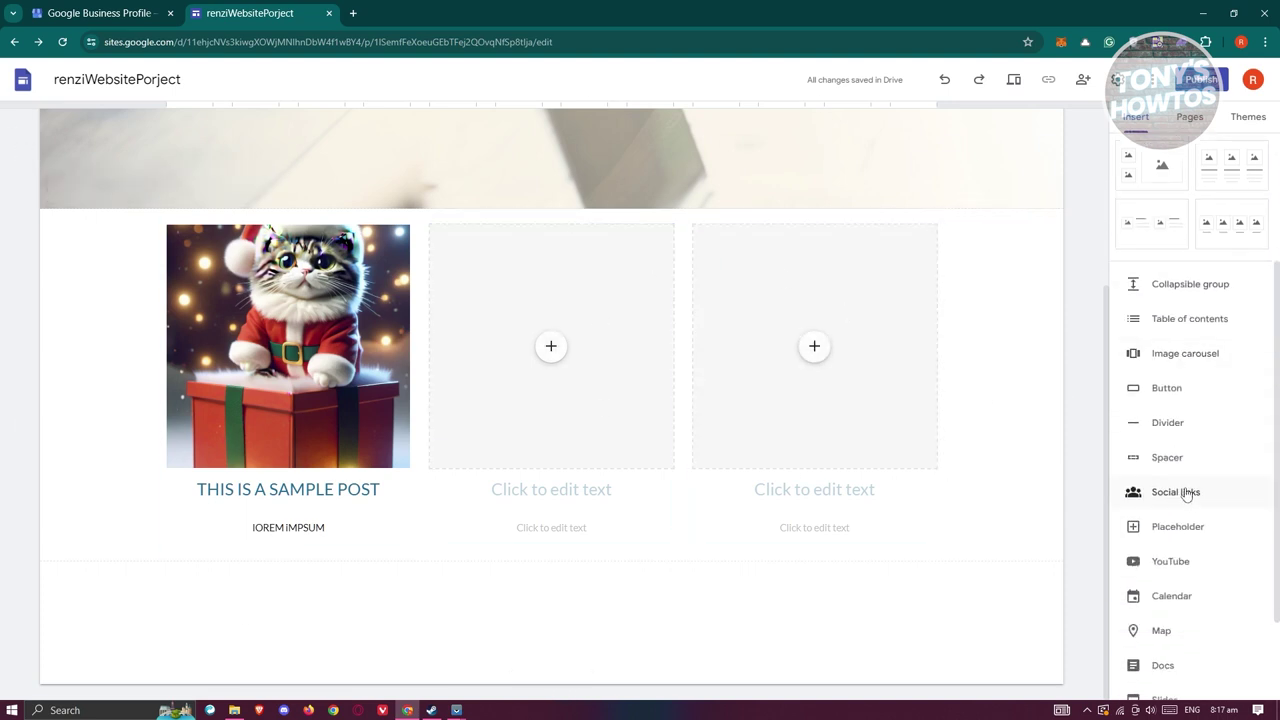
pyautogui.scroll(-1, 1200, 366)
pyautogui.scroll(1, 1200, 399)
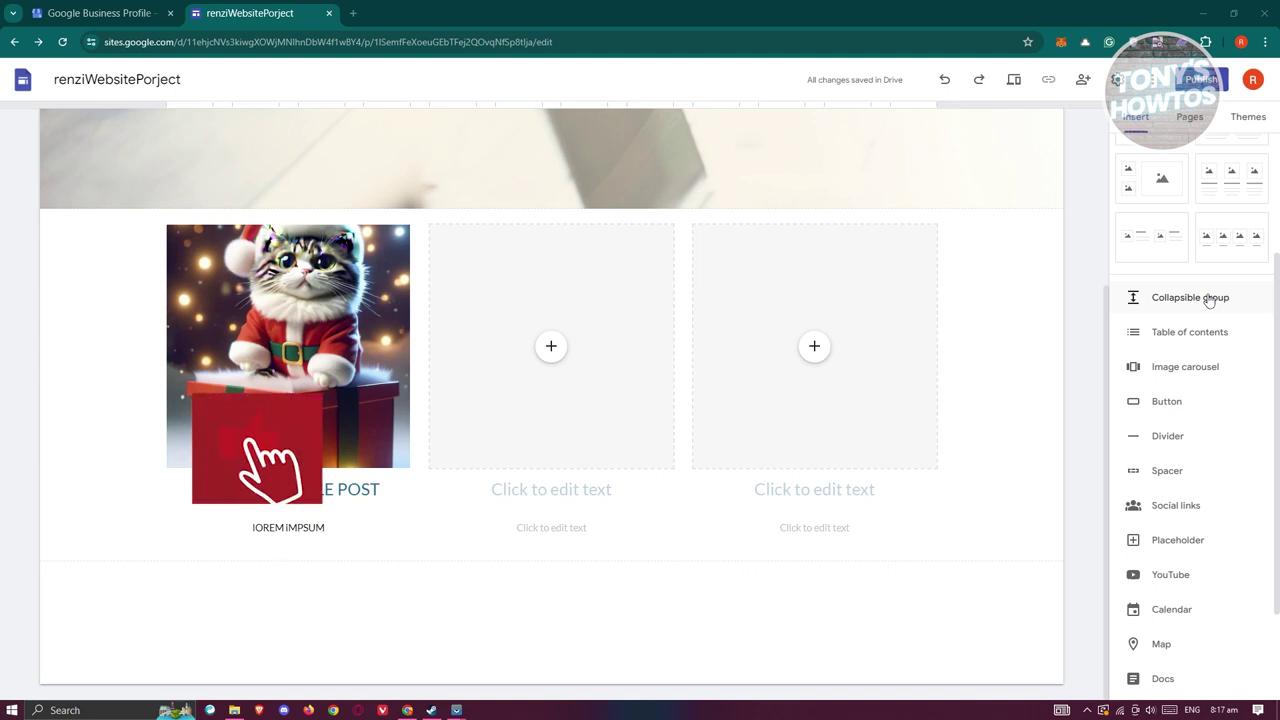
pyautogui.click(1168, 401)
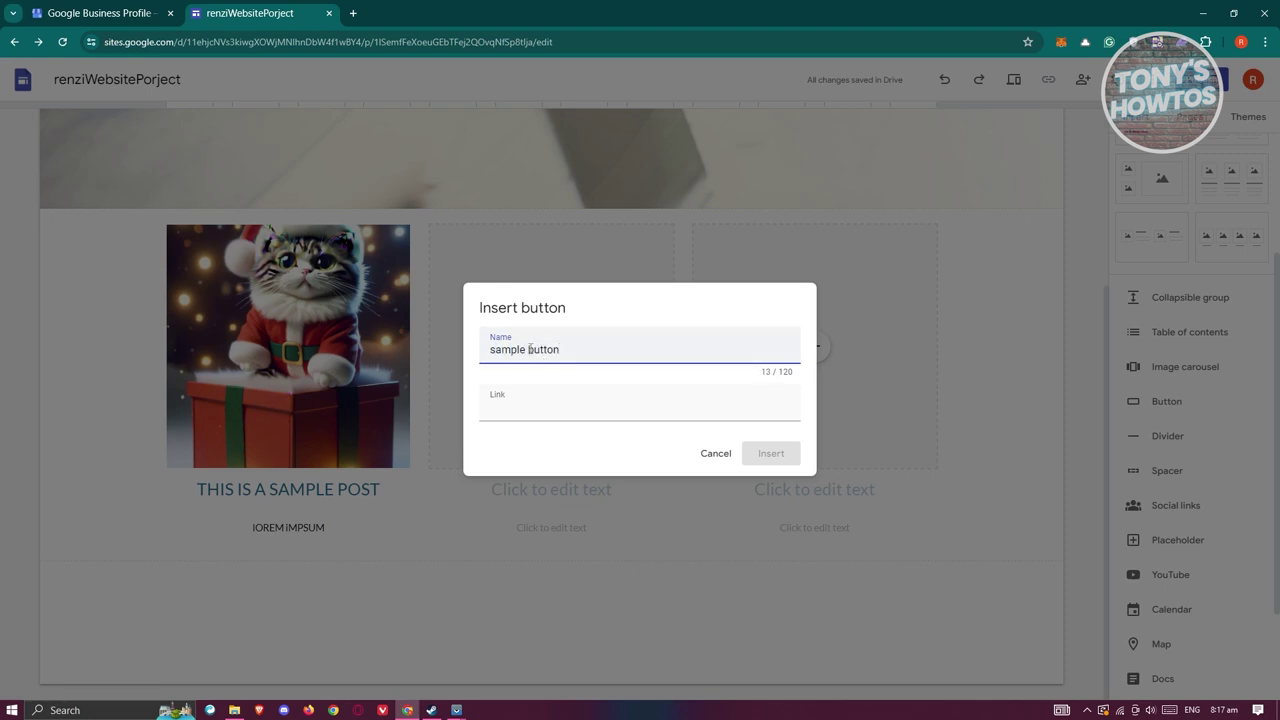
pyautogui.click(572, 415)
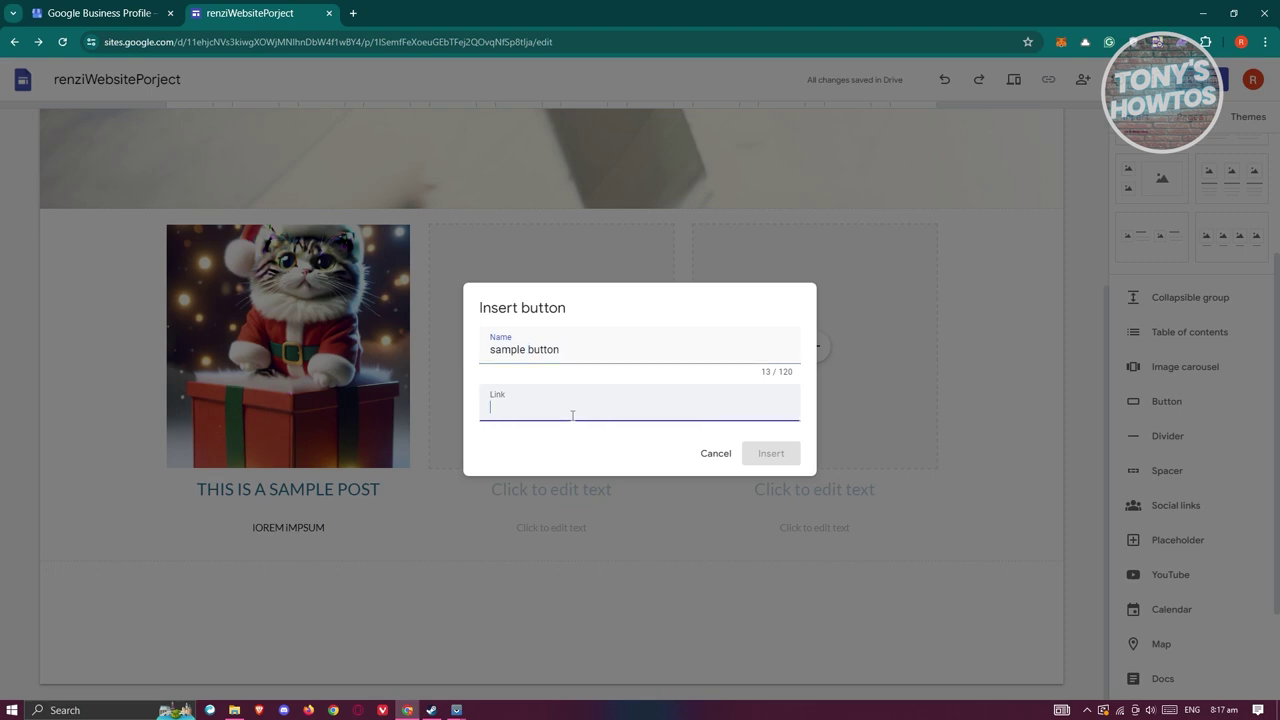
pyautogui.write('Google.com')
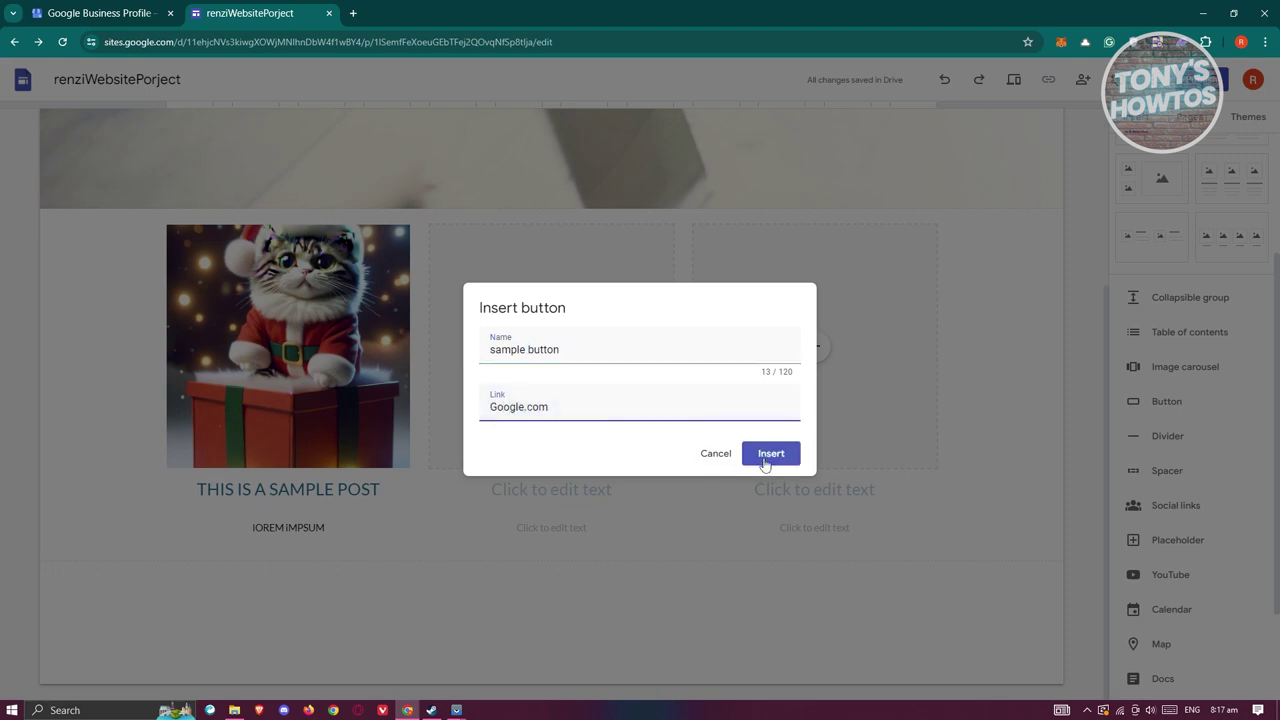
pyautogui.click(768, 452)
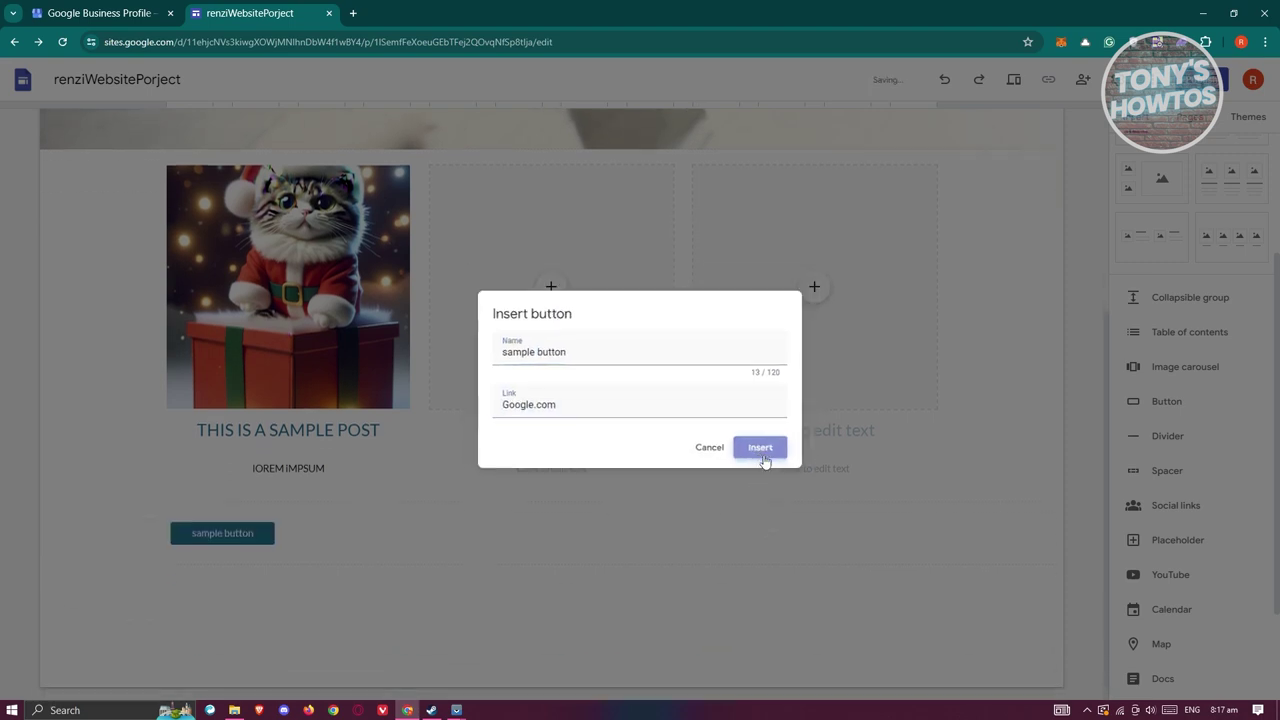
# Step: Try to move the sample button and an empty image placeholder into other columns of the three-column block
pyautogui.moveTo(207, 536); pyautogui.dragTo(520, 392)
pyautogui.moveTo(619, 458); pyautogui.dragTo(570, 392)
pyautogui.moveTo(567, 455); pyautogui.dragTo(360, 551)
pyautogui.moveTo(354, 483); pyautogui.dragTo(588, 245)
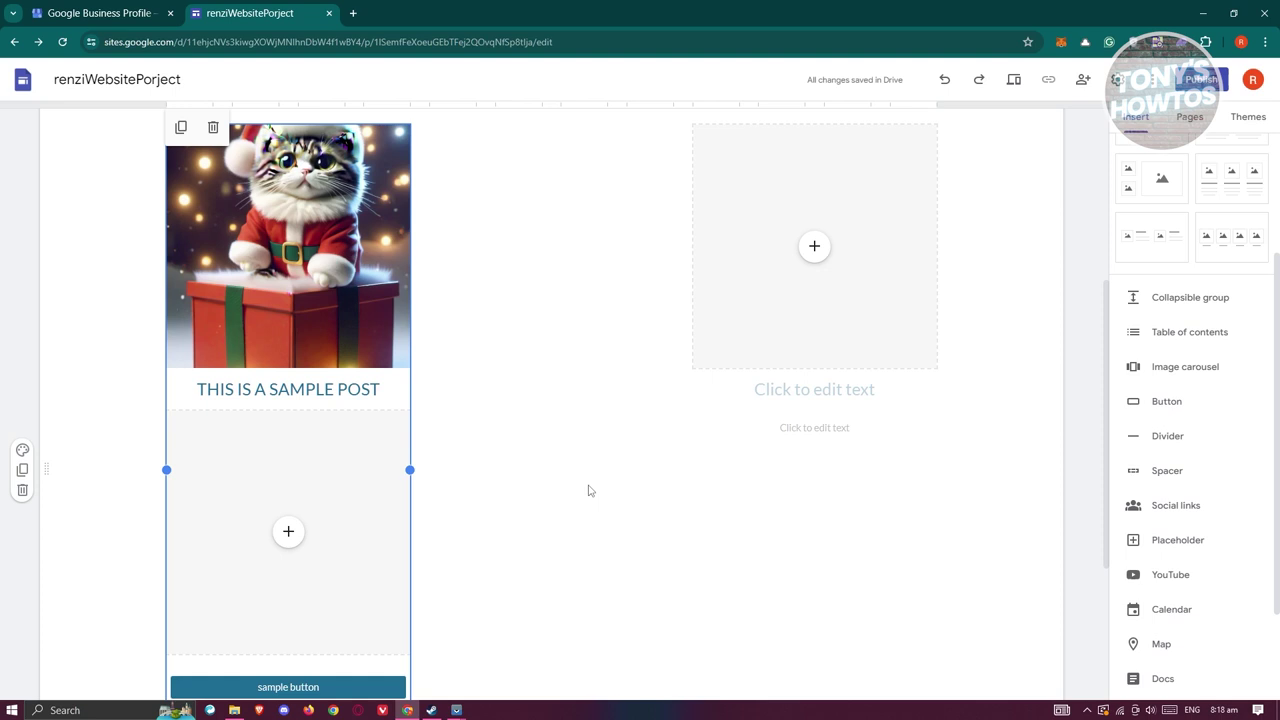
pyautogui.moveTo(588, 490); pyautogui.dragTo(588, 487)
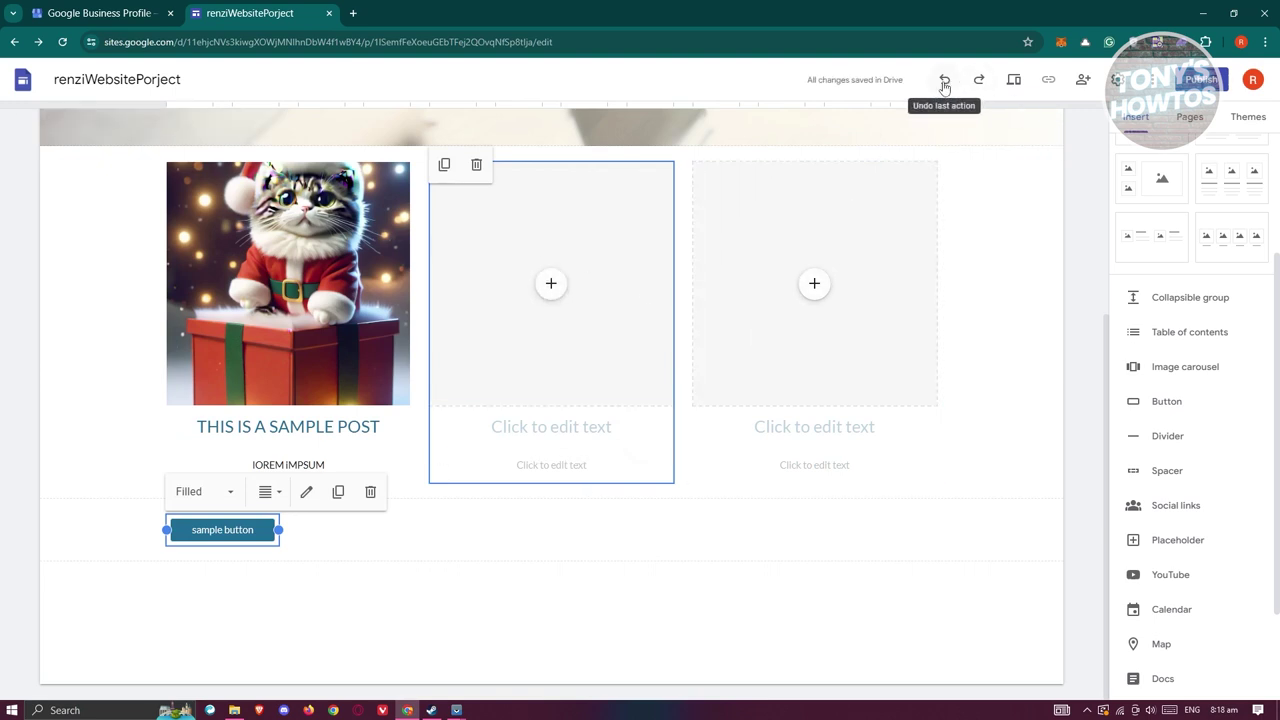
# Step: Preview the site in the large-screen, tablet and phone layouts, and close the preview
pyautogui.click(1020, 82)
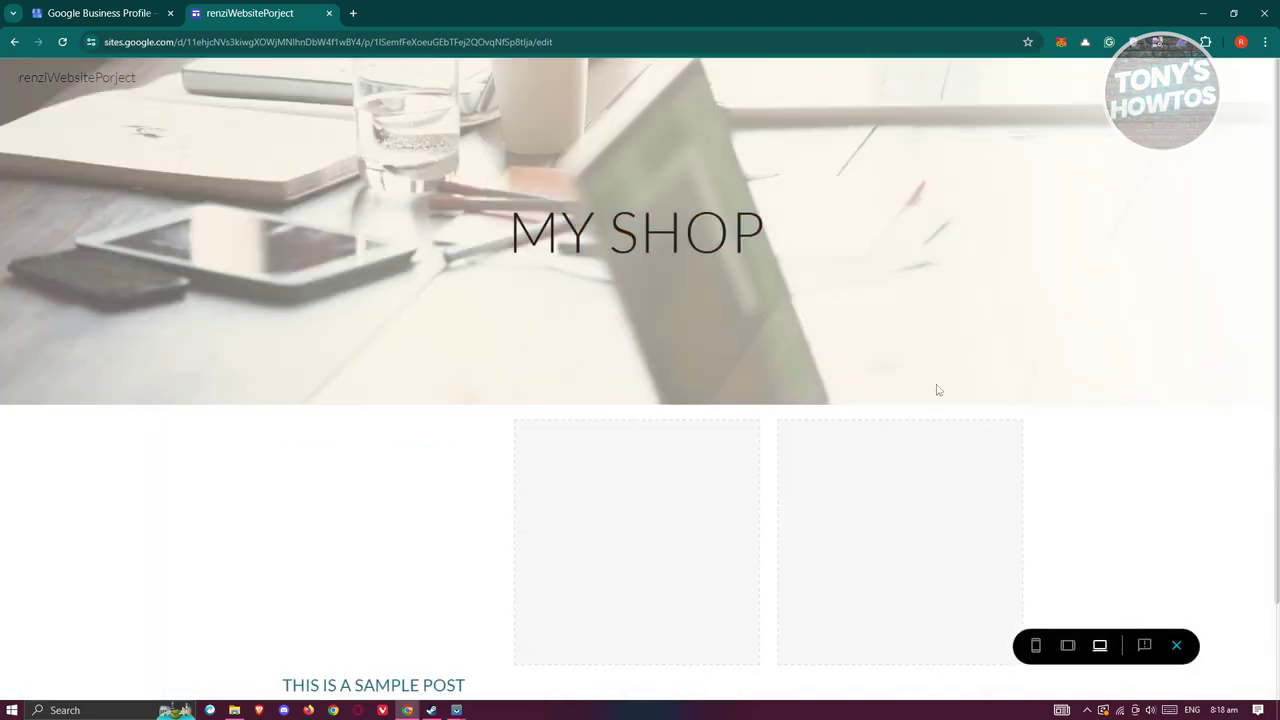
pyautogui.scroll(-1, 936, 389)
pyautogui.scroll(1, 1077, 426)
pyautogui.scroll(-1, 1077, 423)
pyautogui.scroll(1, 1079, 424)
pyautogui.click(1068, 646)
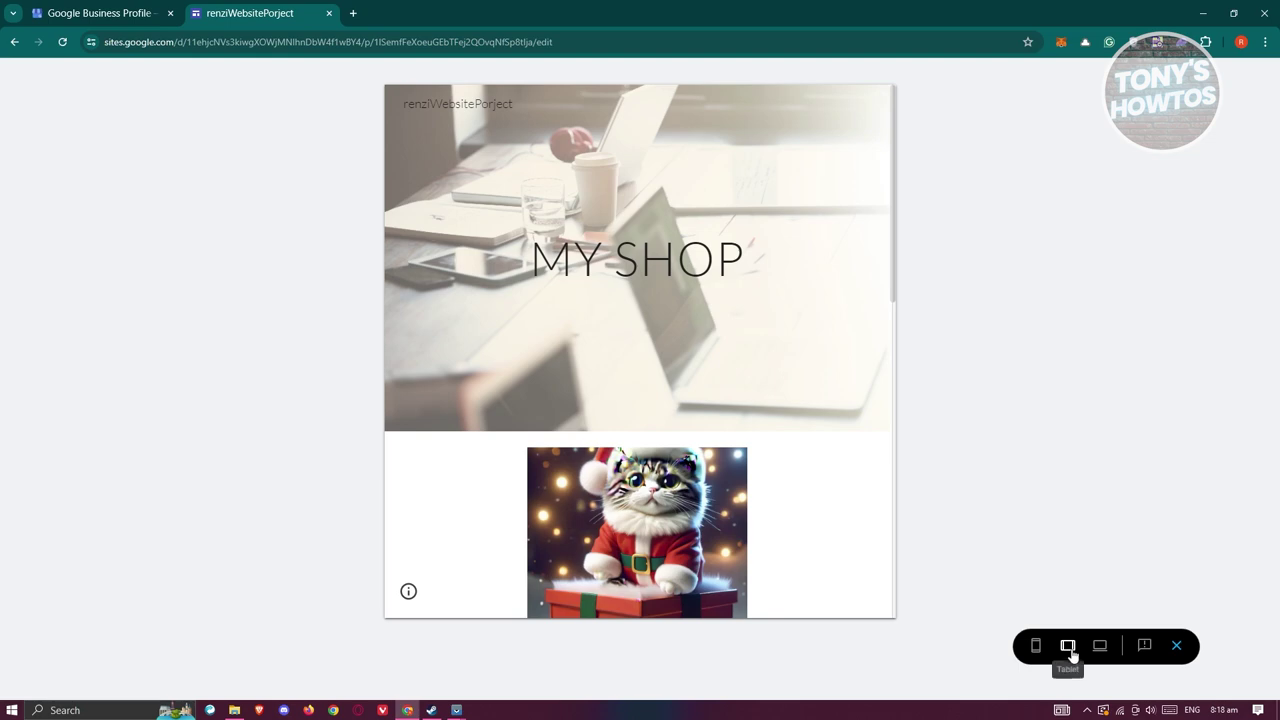
pyautogui.click(1036, 646)
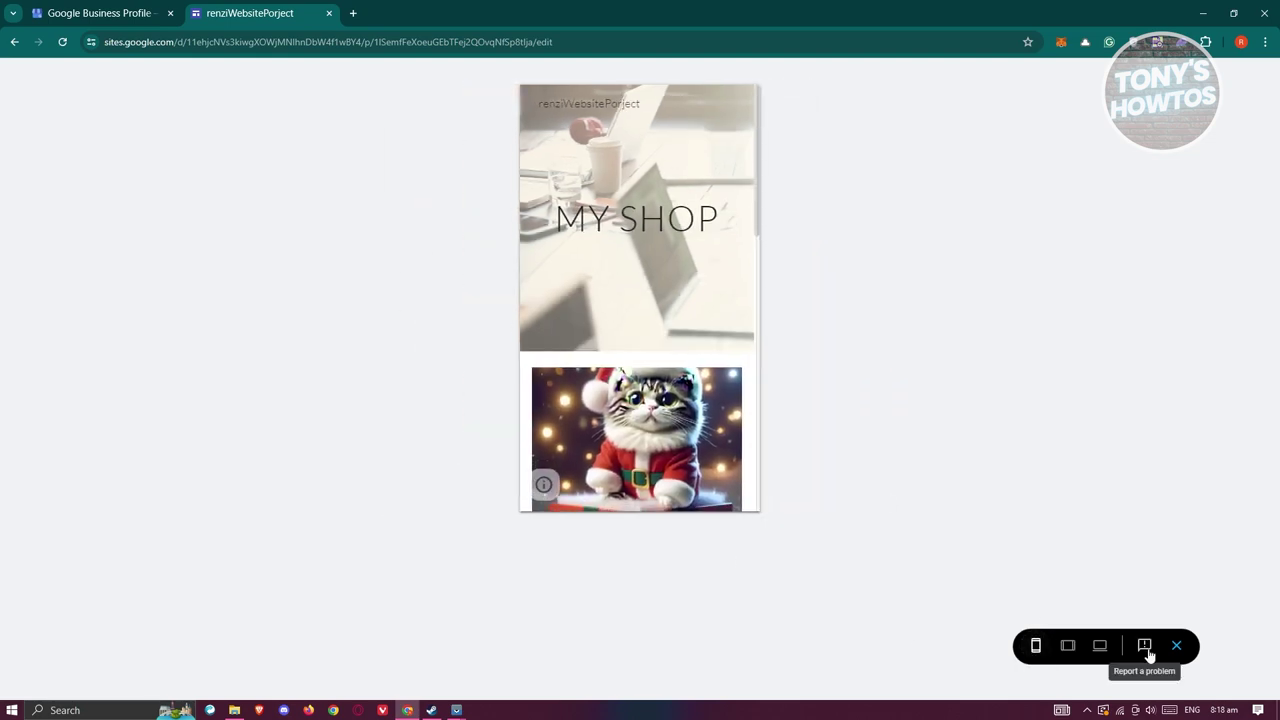
pyautogui.click(1179, 647)
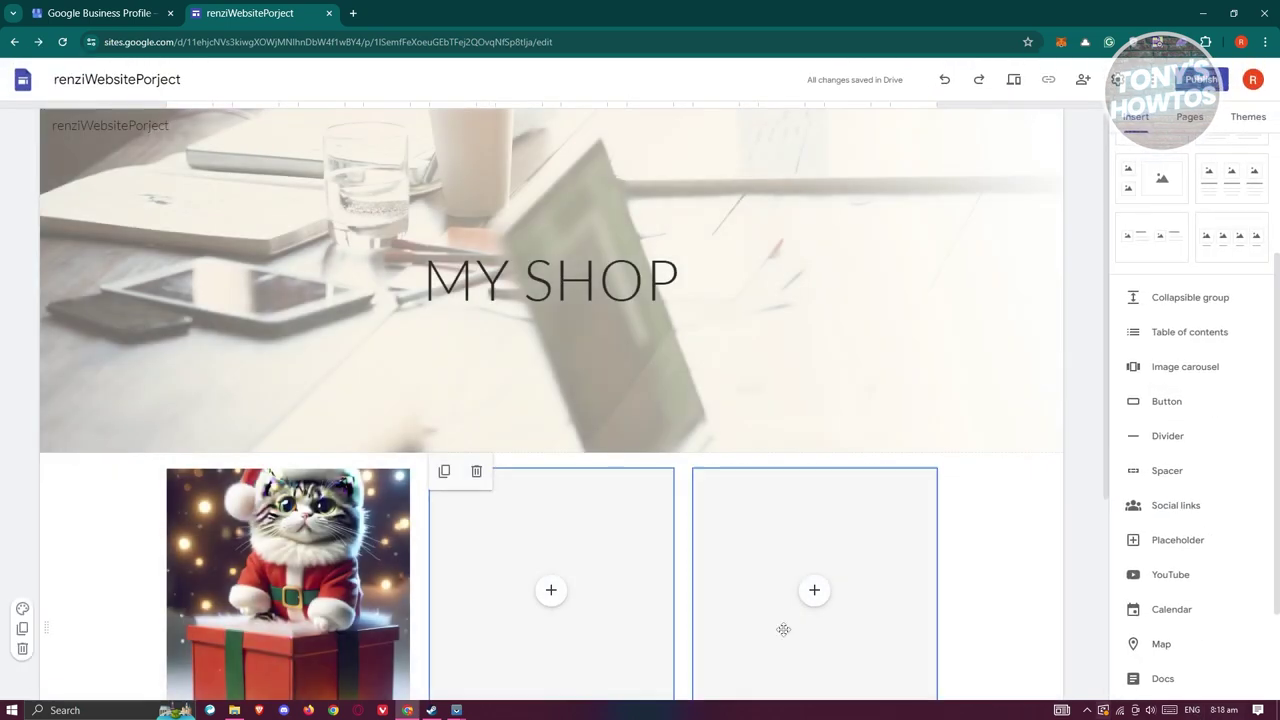
# Step: Look through the remaining insertable elements and check the sample button below the image block
pyautogui.scroll(-2, 1170, 597)
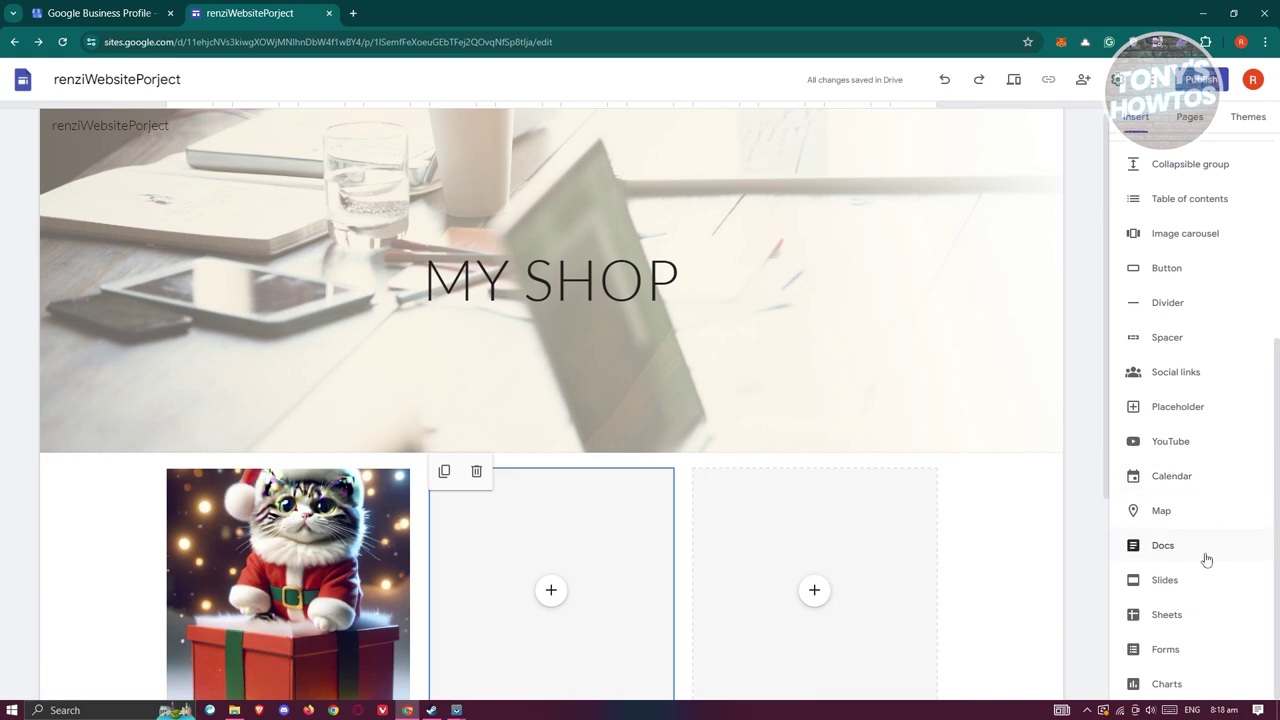
pyautogui.scroll(-1, 940, 612)
pyautogui.scroll(-3, 940, 612)
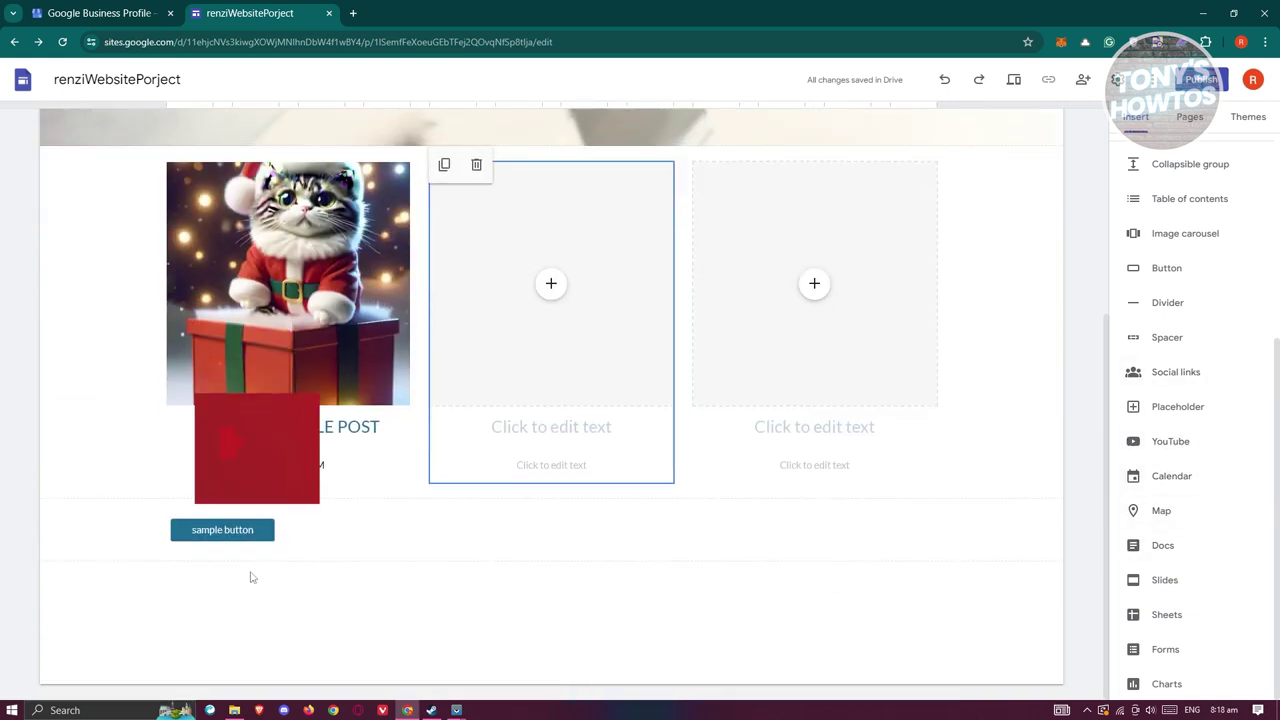
pyautogui.click(230, 529)
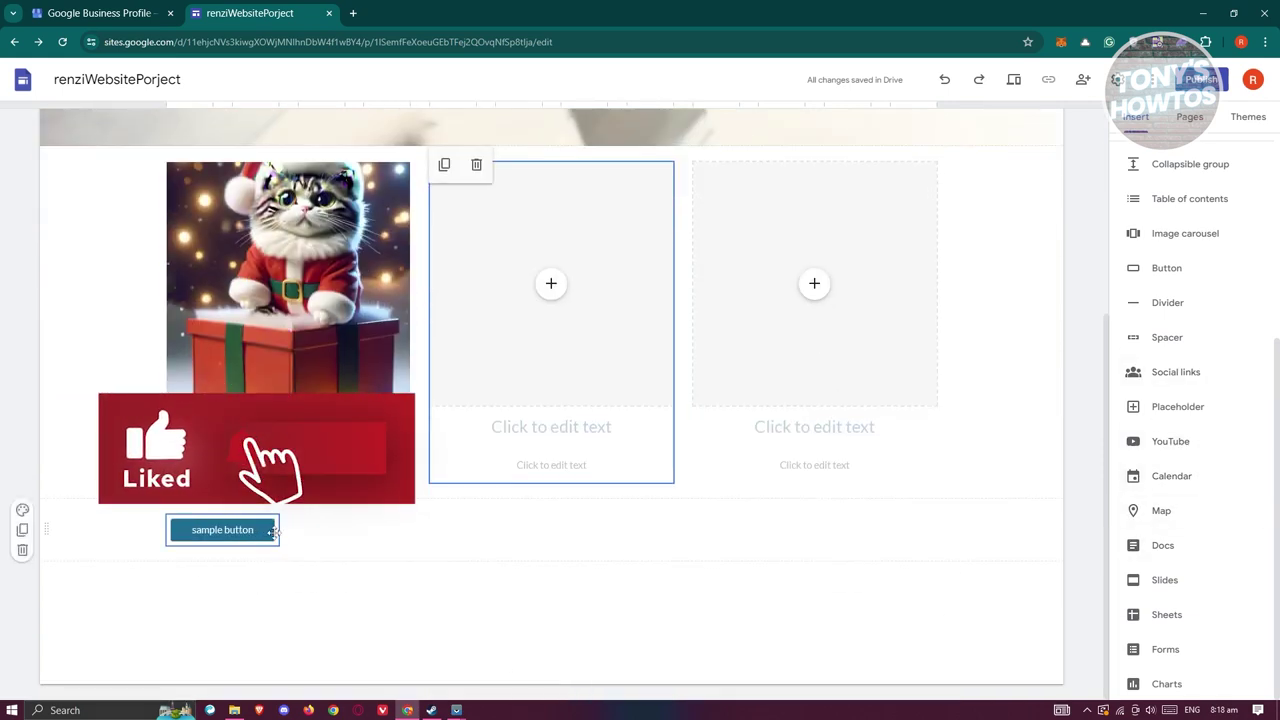
pyautogui.click(290, 537)
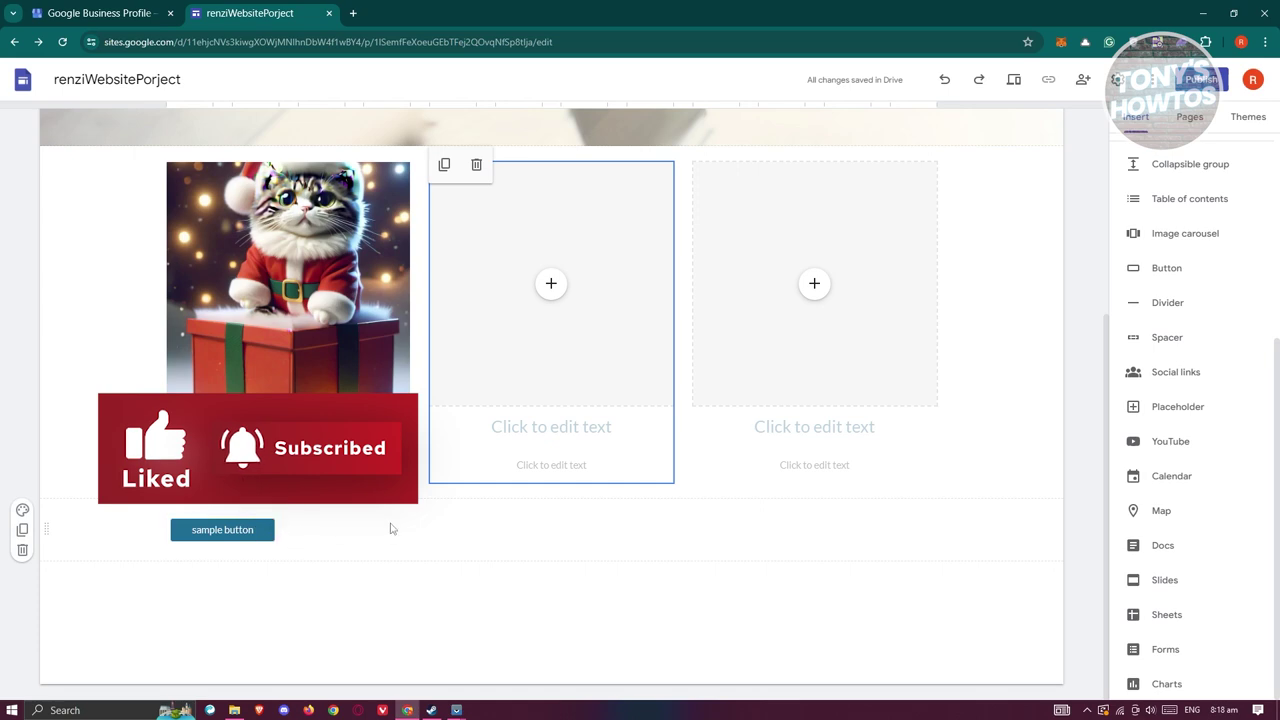
pyautogui.scroll(2, 1190, 368)
pyautogui.scroll(2, 1190, 368)
pyautogui.scroll(3, 894, 406)
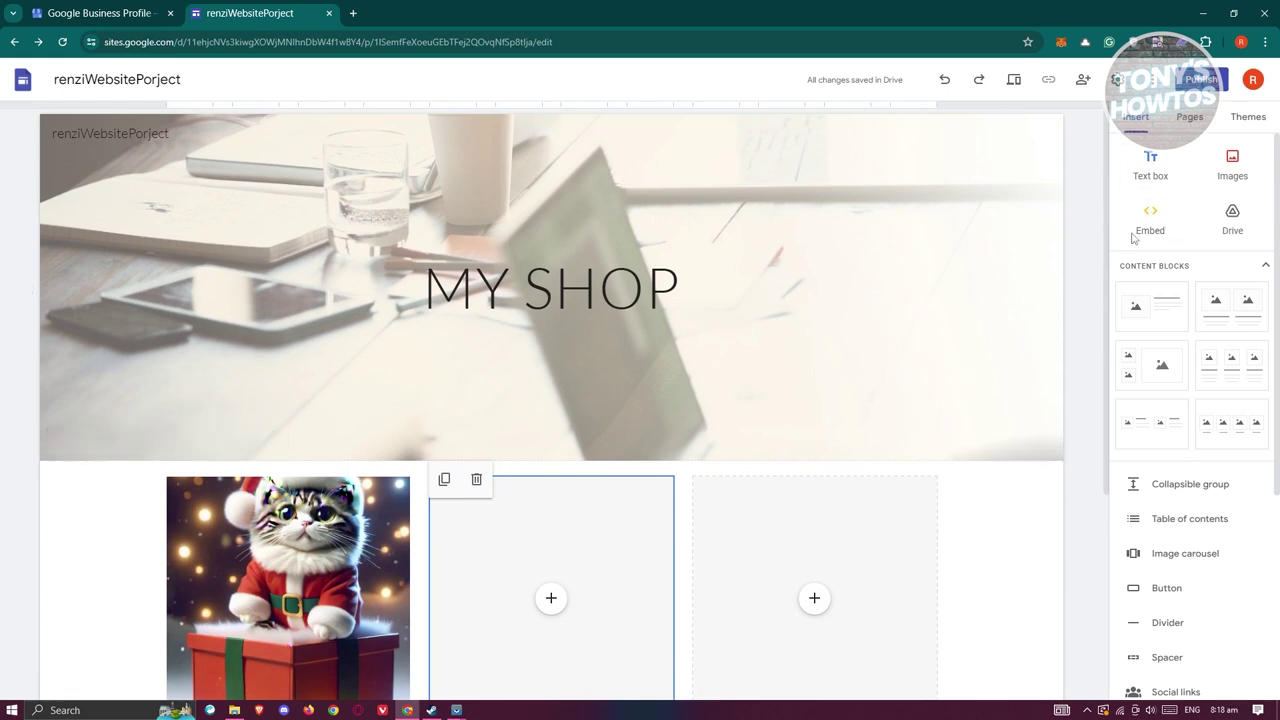
# Step: Look at the form for adding a new menu section to the site and dismiss it without adding one
pyautogui.click(1190, 117)
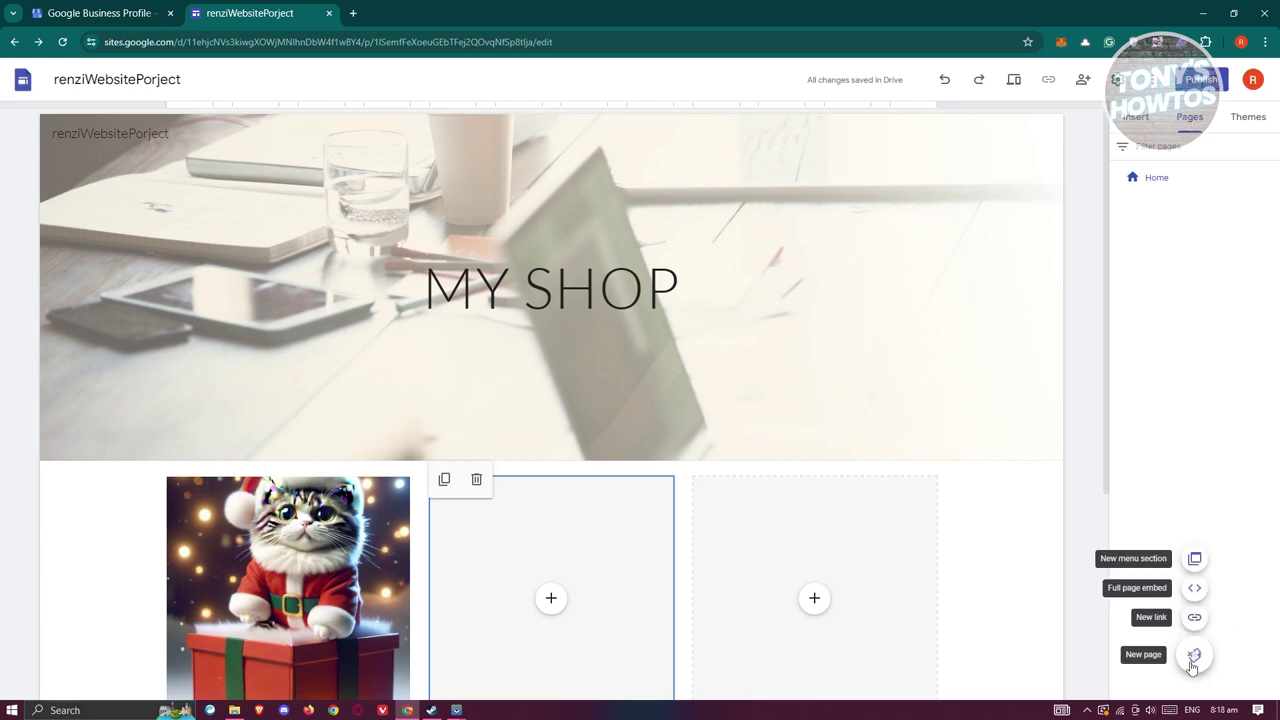
pyautogui.moveTo(1200, 674)
pyautogui.click(1195, 561)
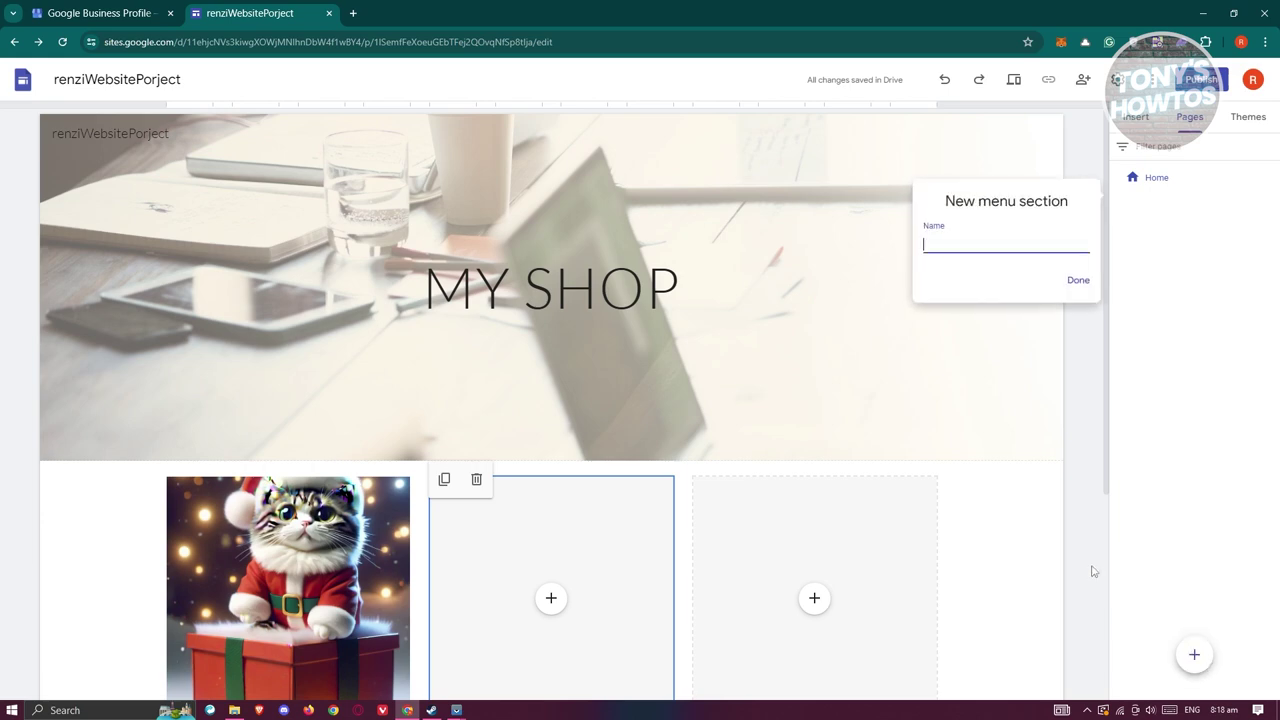
pyautogui.click(1137, 296)
# Step: Add a new page named "Contact Us Page" to the site without a custom path
pyautogui.click(1195, 655)
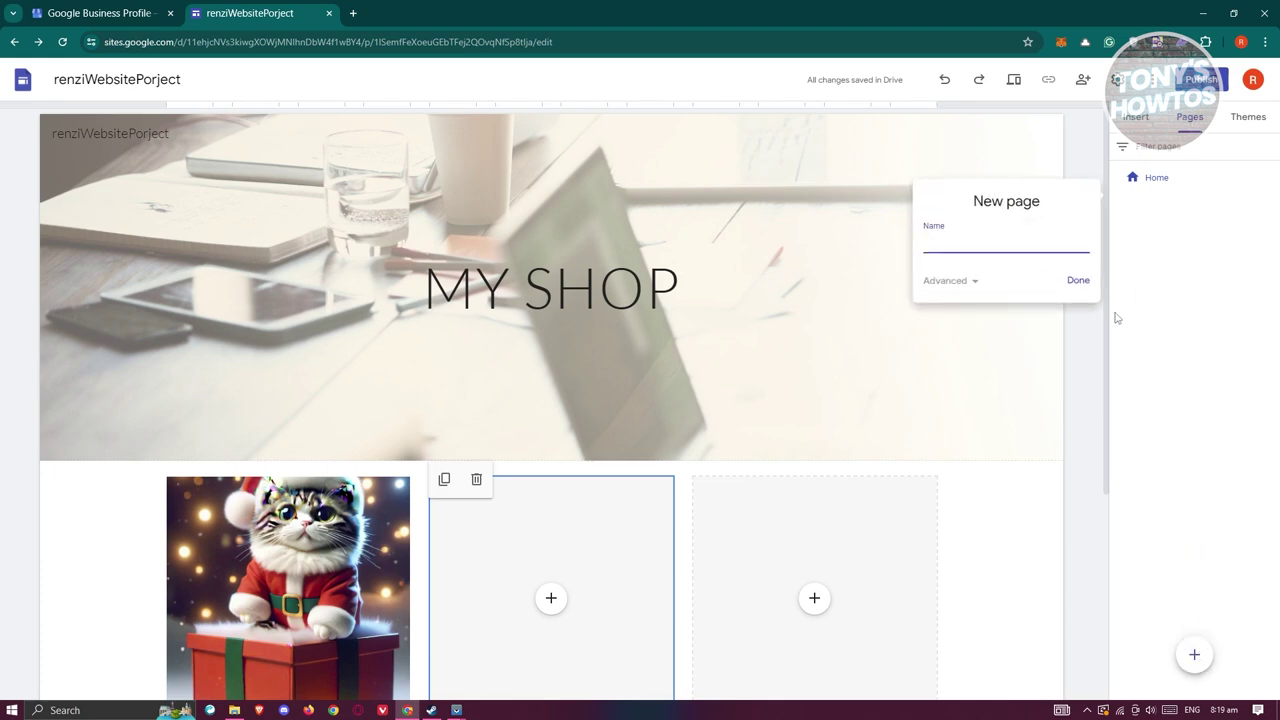
pyautogui.click(1078, 283)
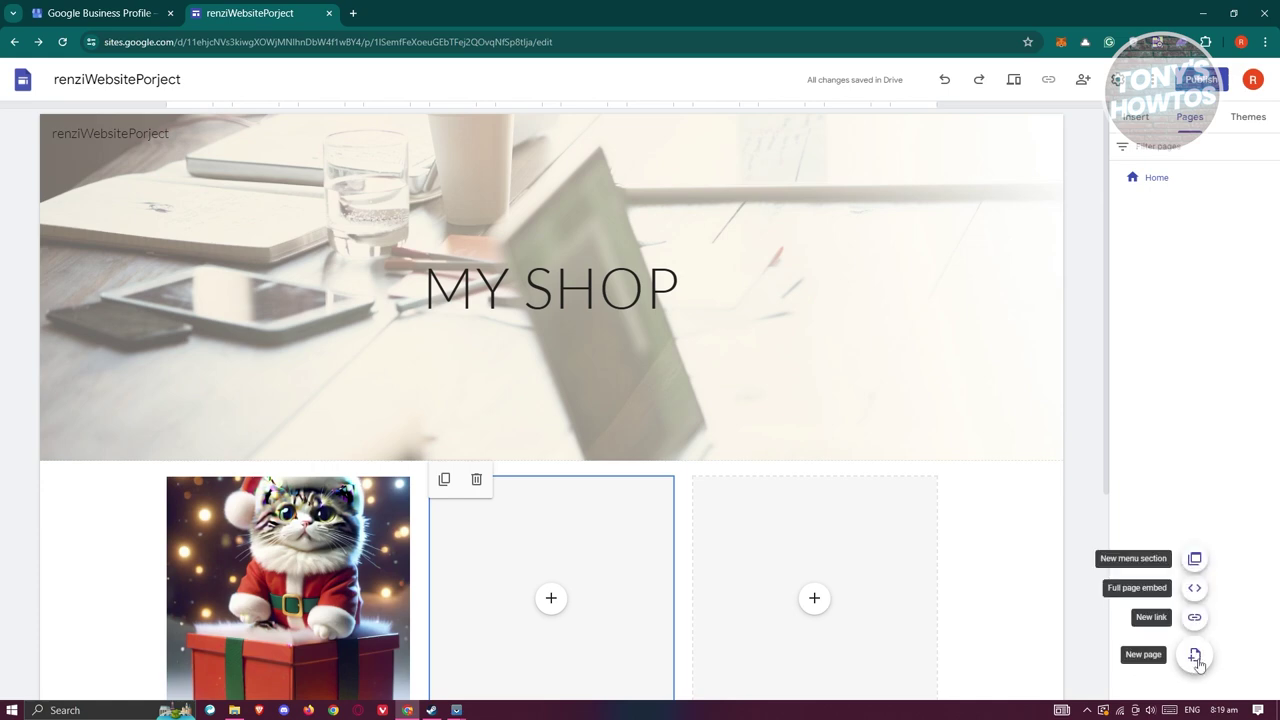
pyautogui.click(1195, 655)
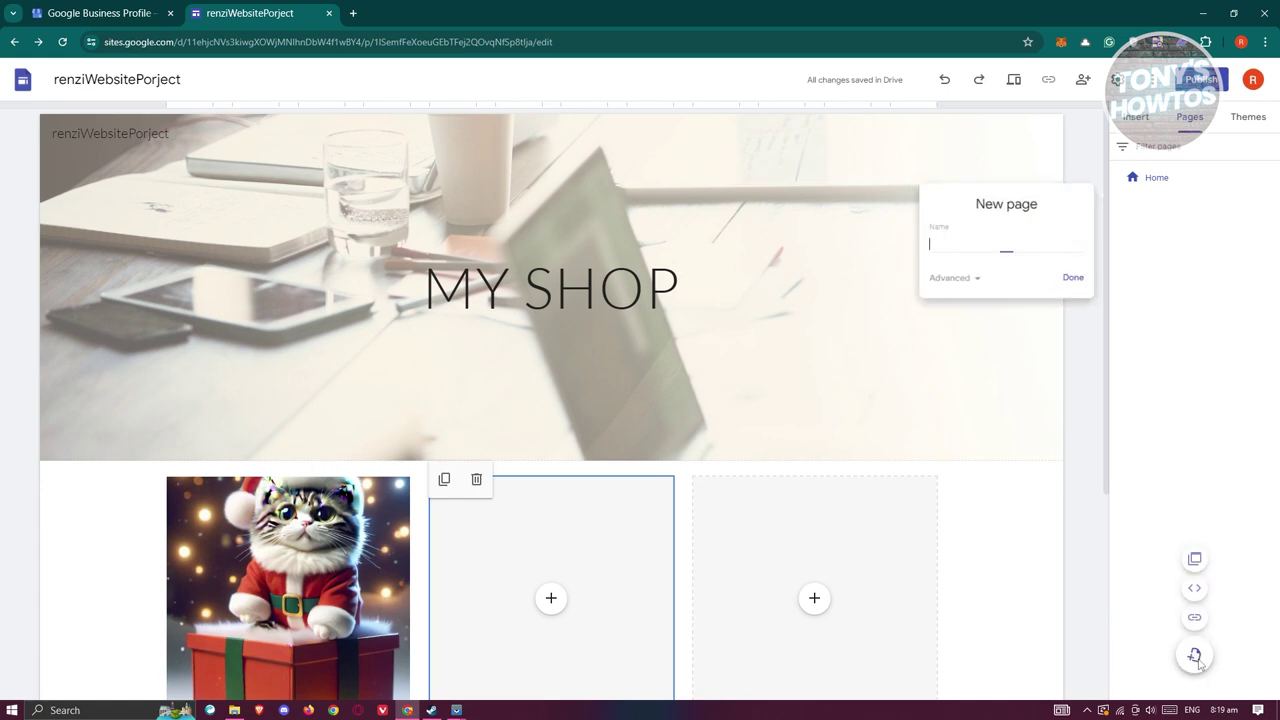
pyautogui.click(977, 282)
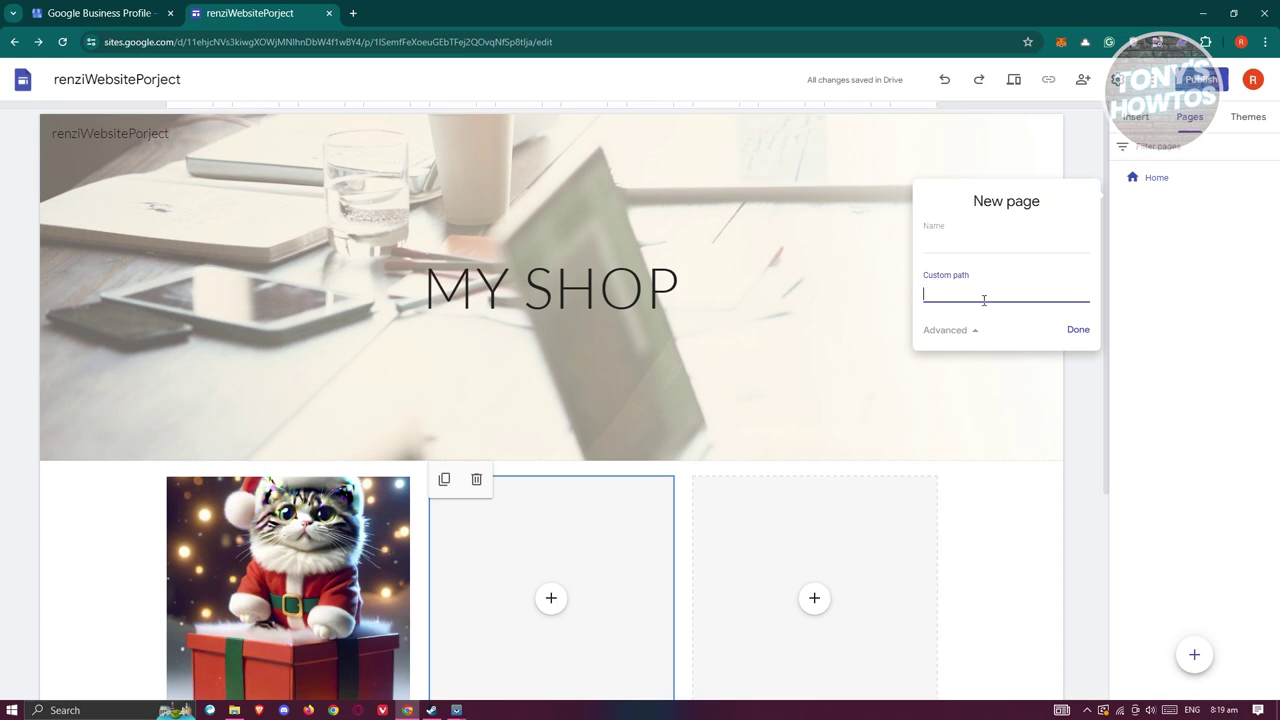
pyautogui.click(978, 330)
pyautogui.click(982, 242)
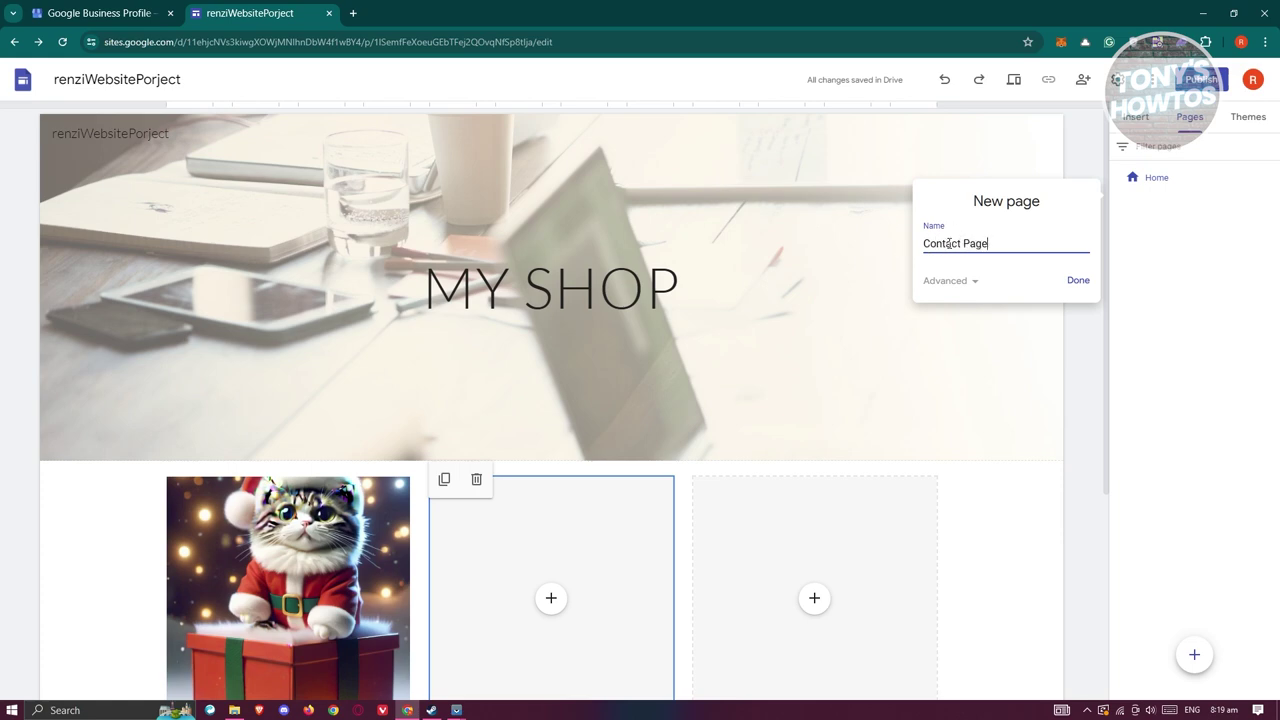
pyautogui.write('s')
pyautogui.click(1078, 280)
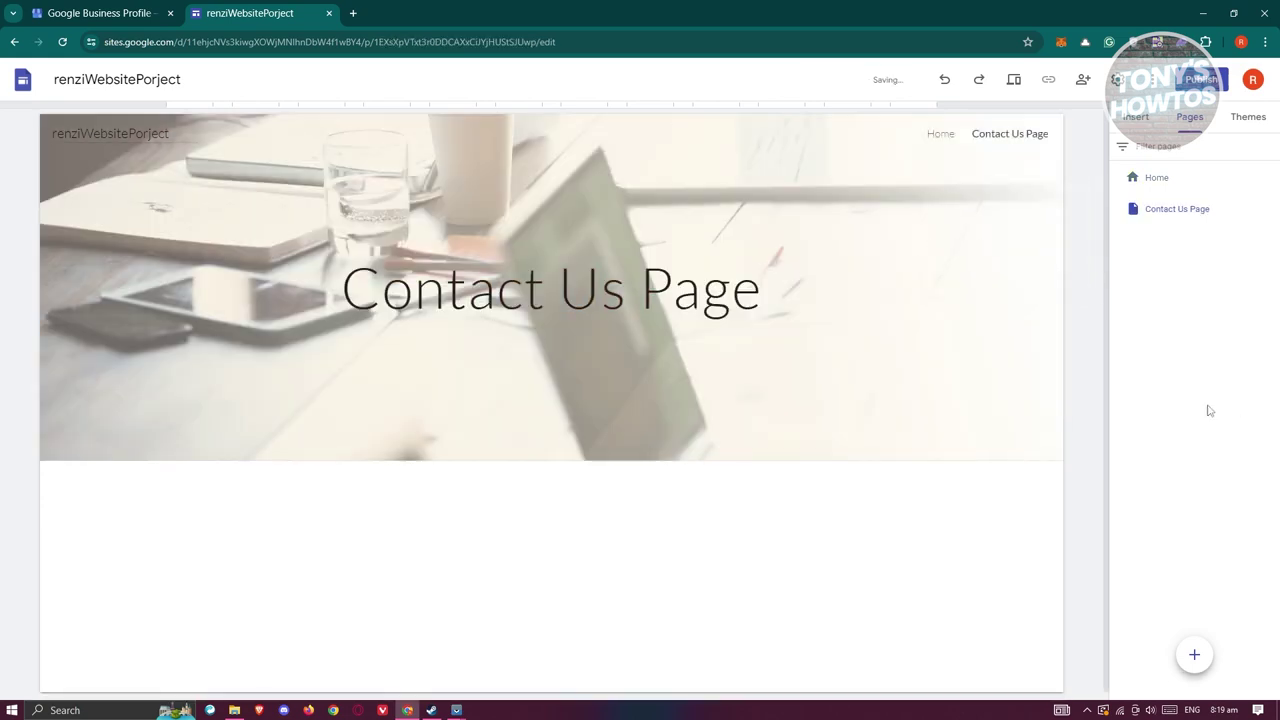
# Step: Switch to the Home page and back to the Contact Us Page to compare their content and navigation links
pyautogui.click(1158, 180)
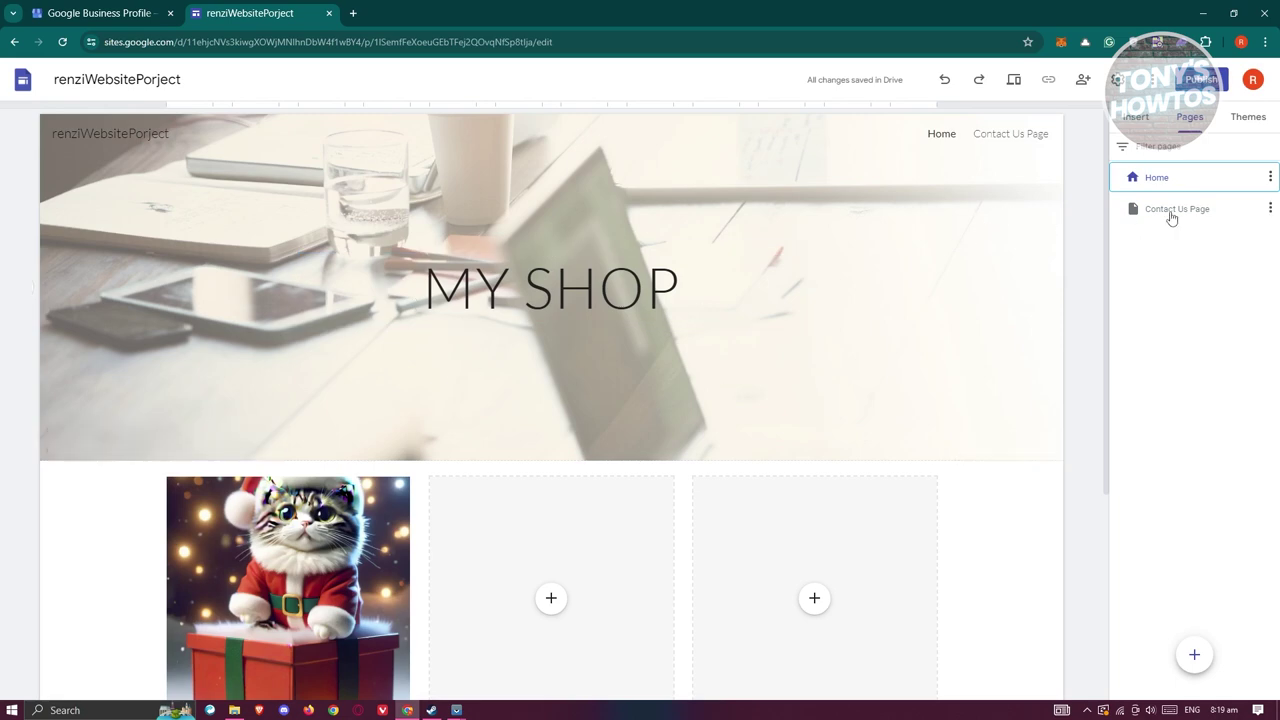
pyautogui.click(1174, 212)
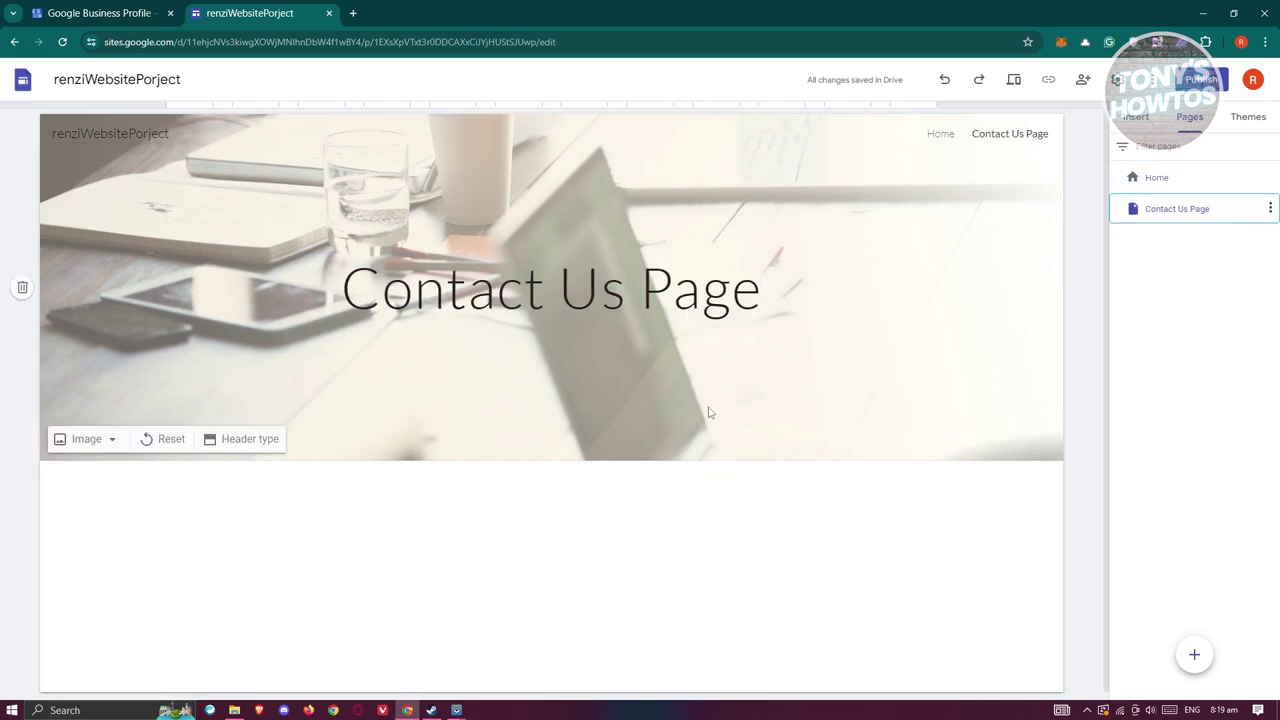
pyautogui.scroll(-1, 454, 451)
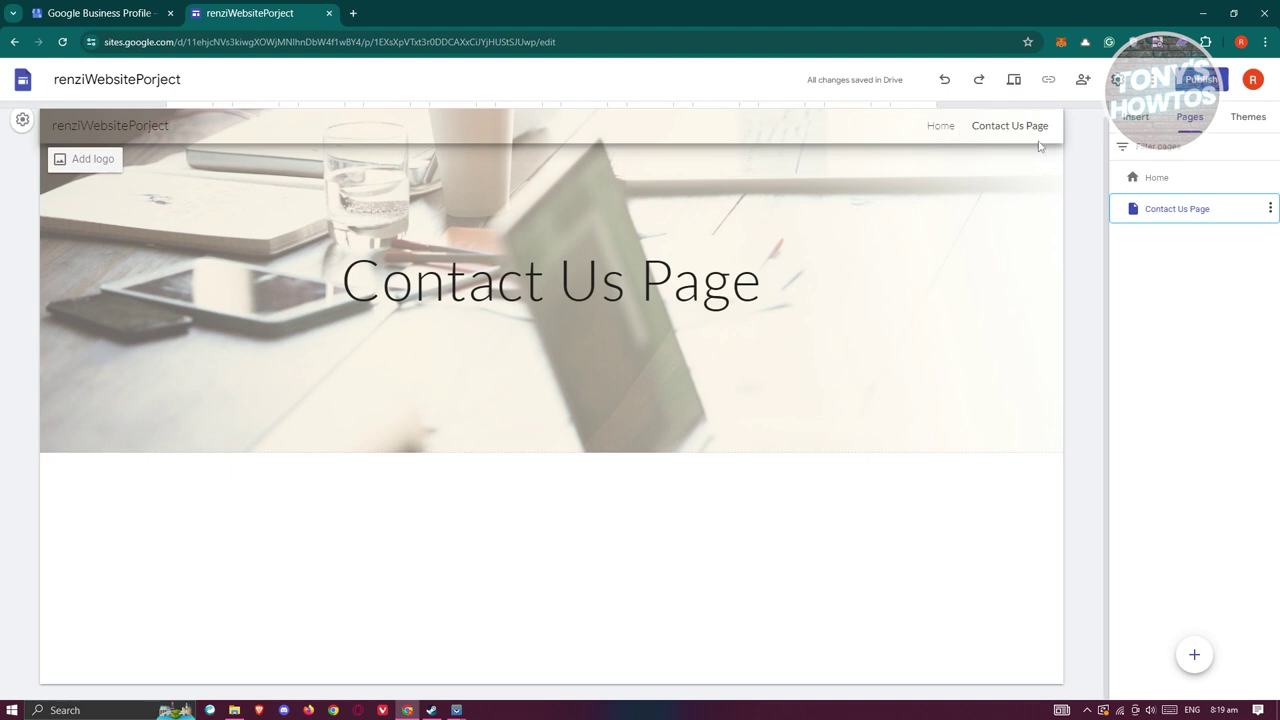
# Step: Try the Side navigation mode, and set the site navigation to Top mode with the Black color
pyautogui.click(21, 124)
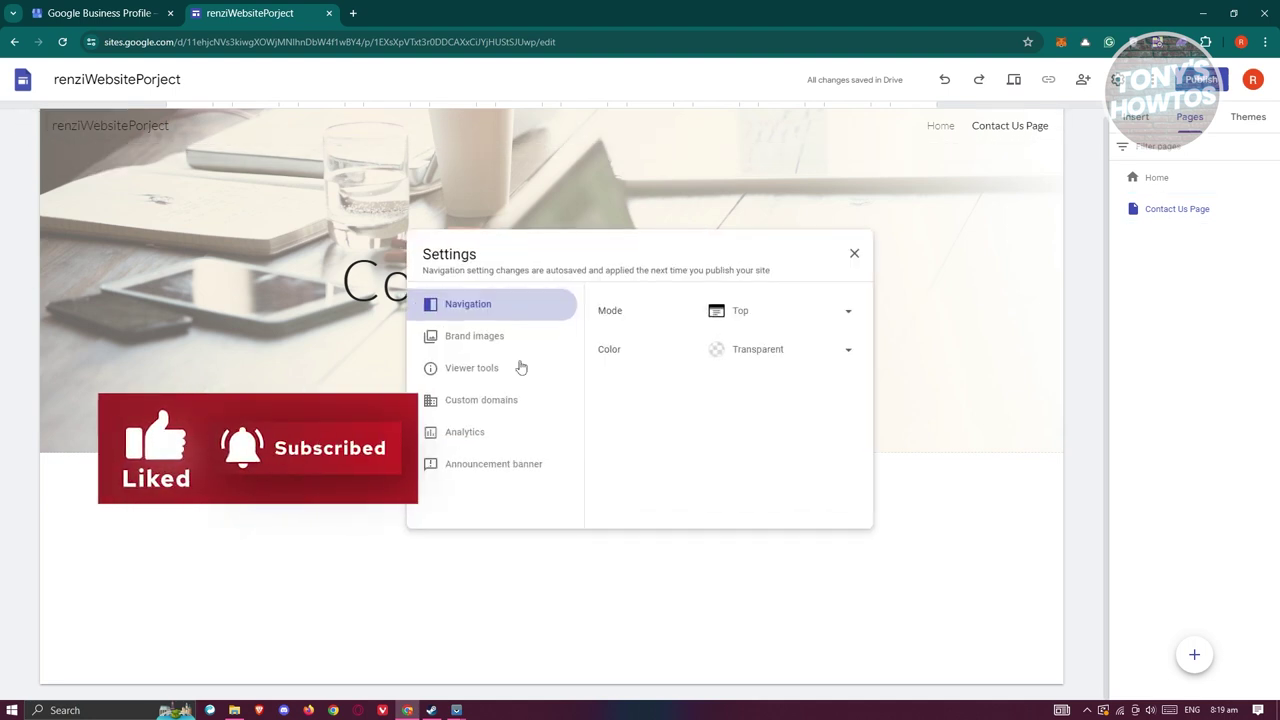
pyautogui.click(843, 318)
pyautogui.click(735, 350)
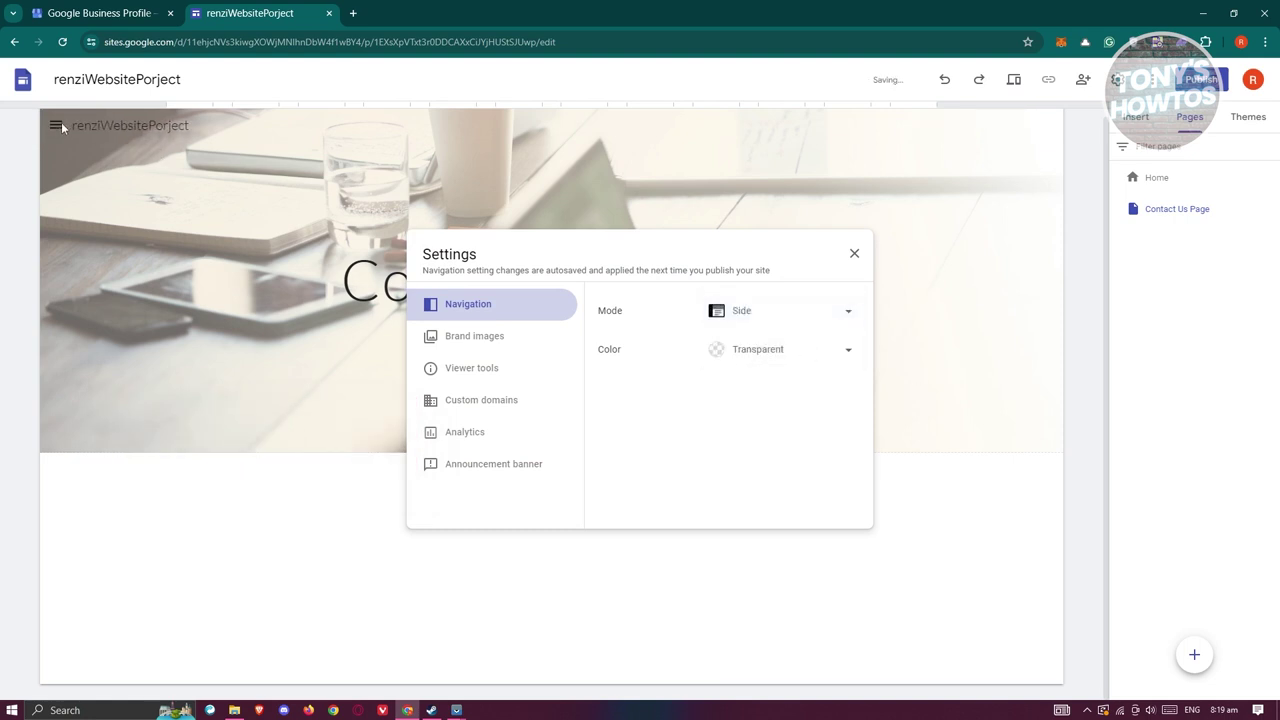
pyautogui.click(836, 355)
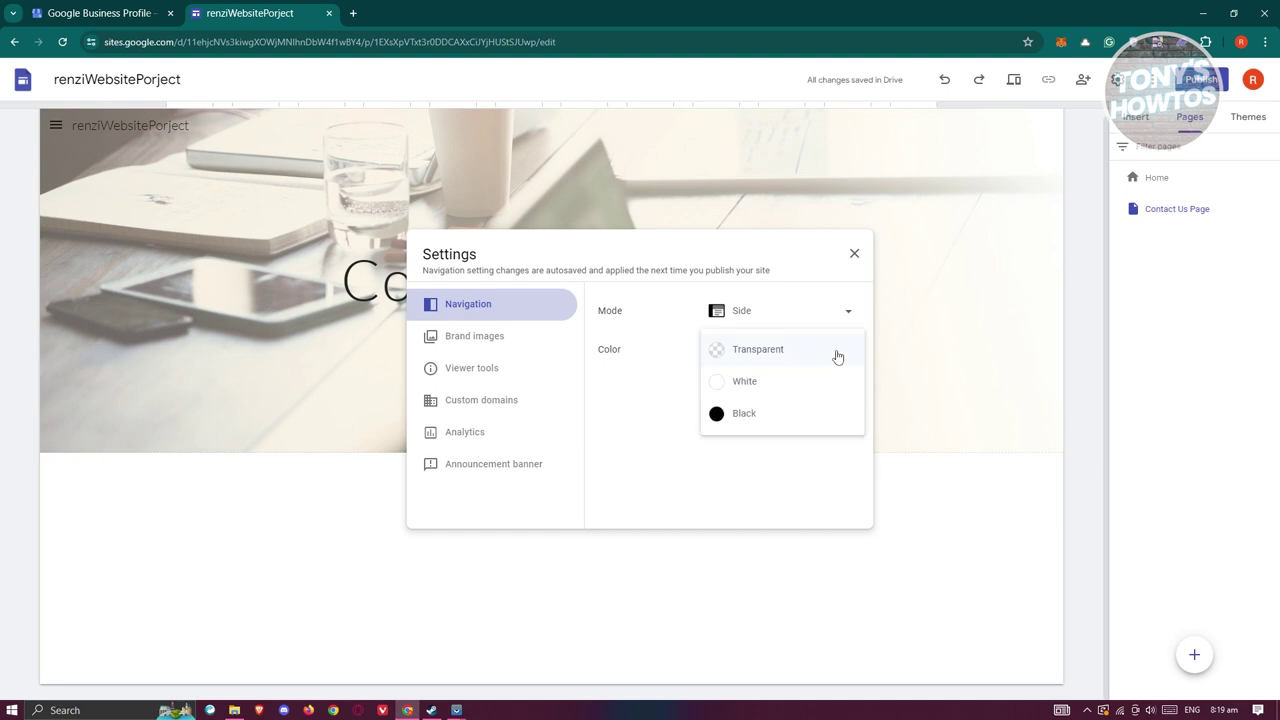
pyautogui.click(748, 414)
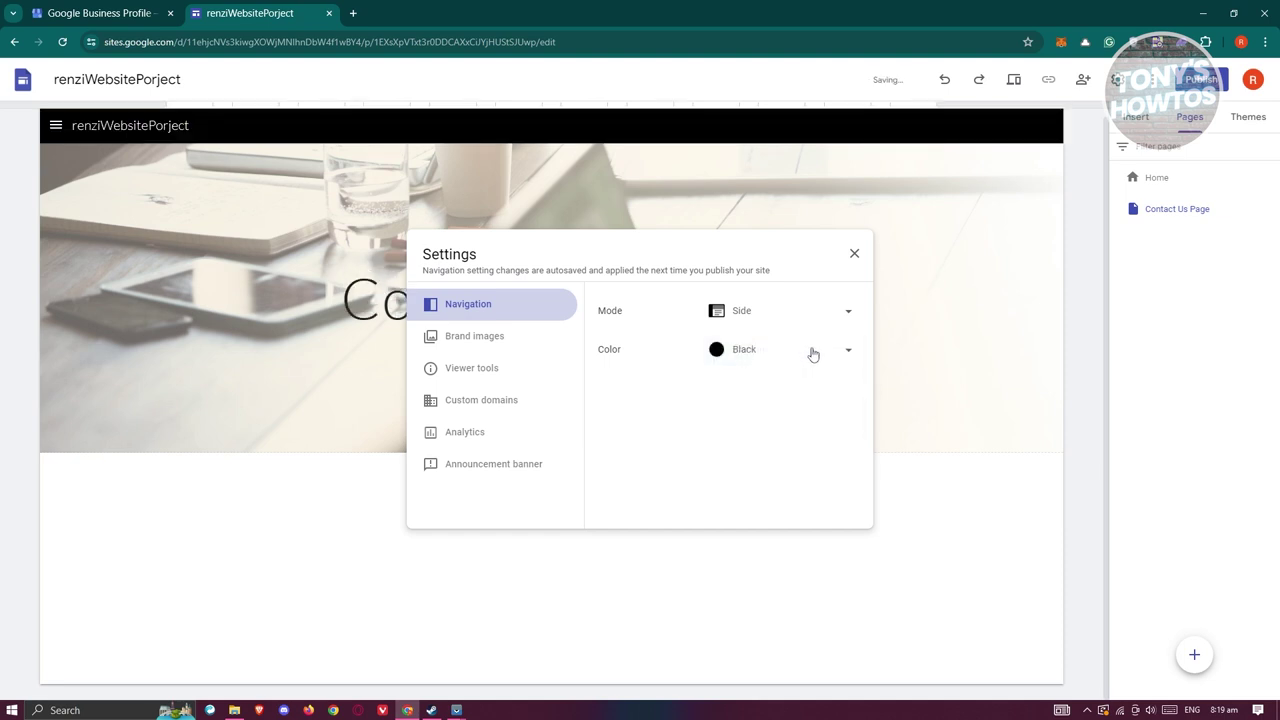
pyautogui.click(830, 312)
pyautogui.click(745, 279)
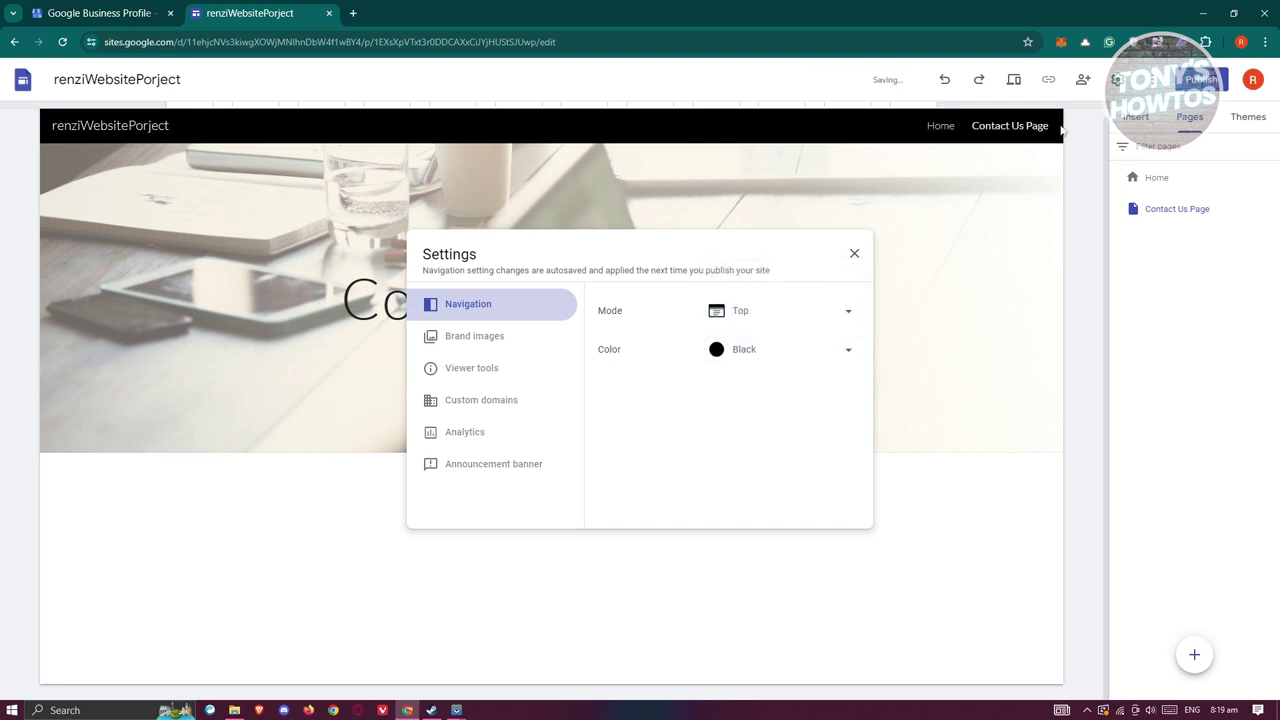
# Step: Review the site settings for brand images, viewer tools, custom domains, analytics and the announcement banner, and close the settings
pyautogui.click(476, 342)
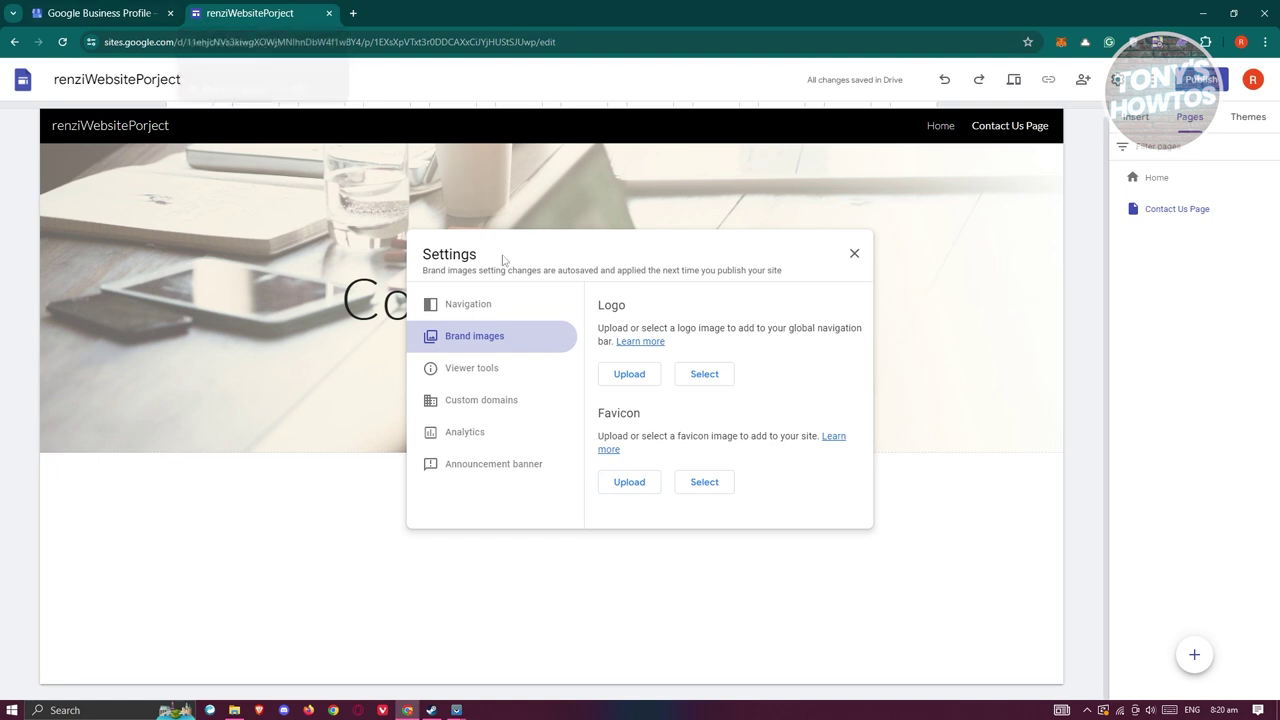
pyautogui.click(468, 374)
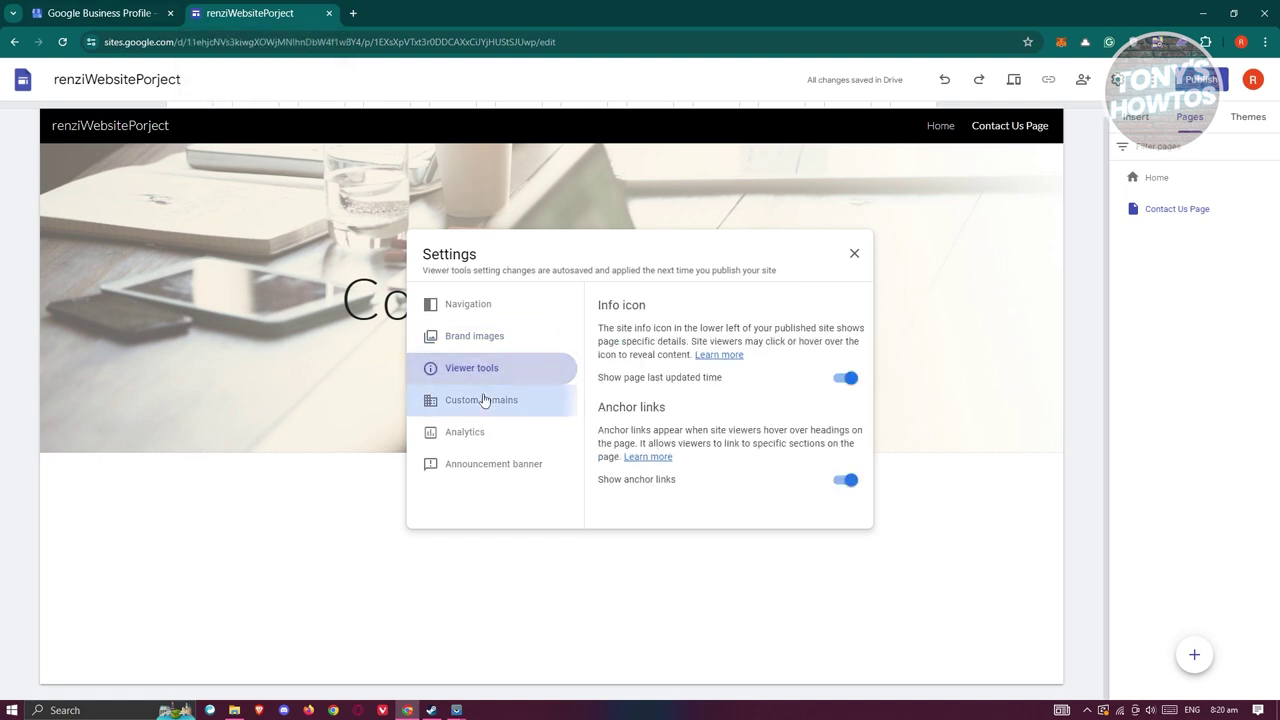
pyautogui.click(486, 402)
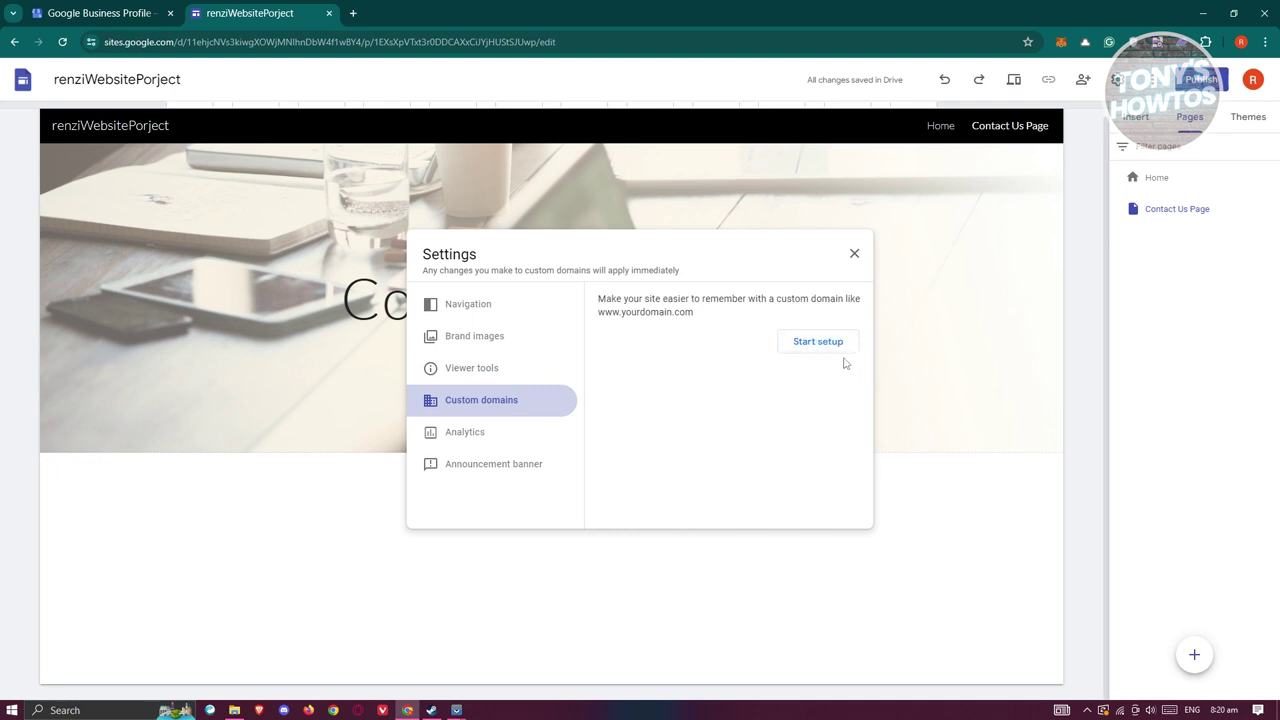
pyautogui.click(480, 434)
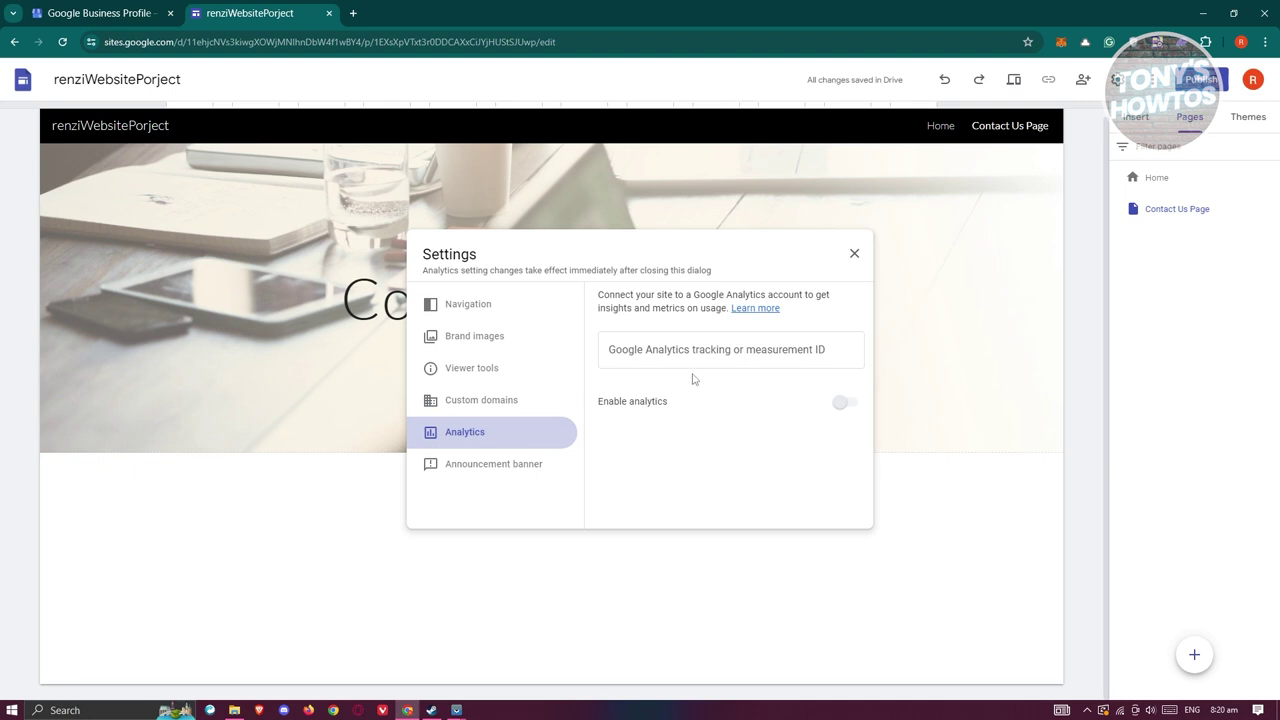
pyautogui.click(512, 474)
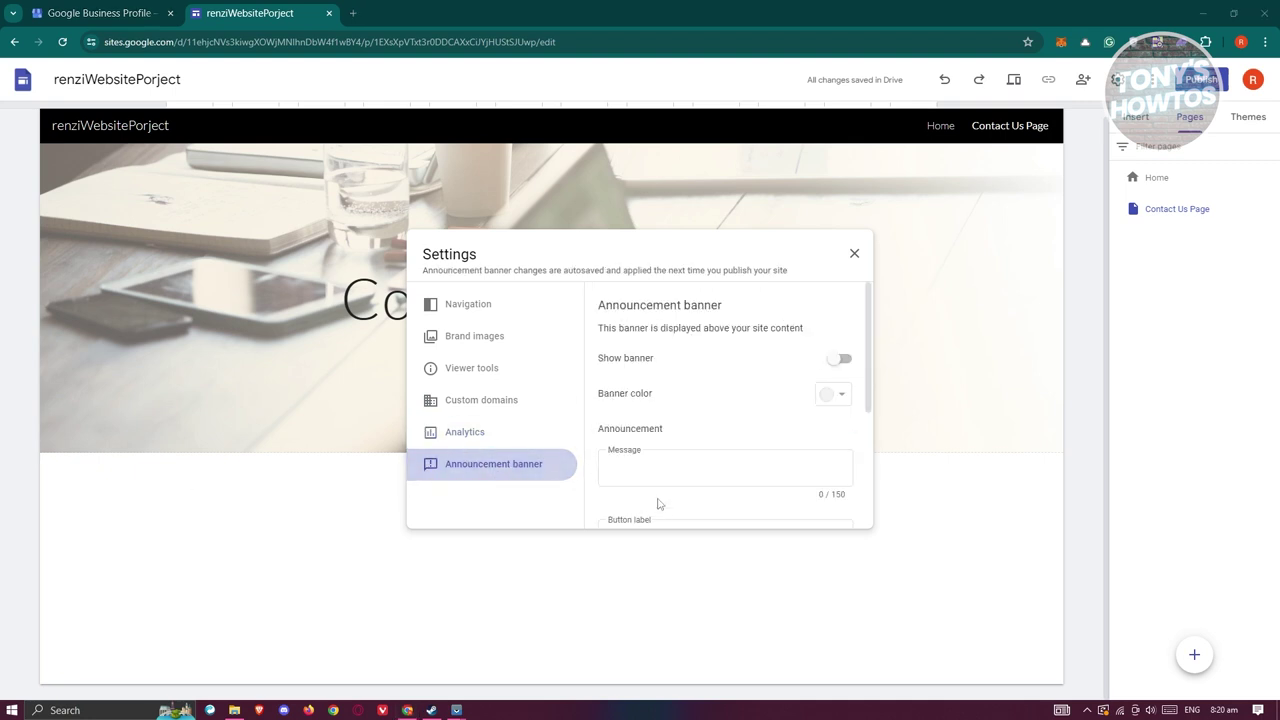
pyautogui.scroll(-1, 670, 470)
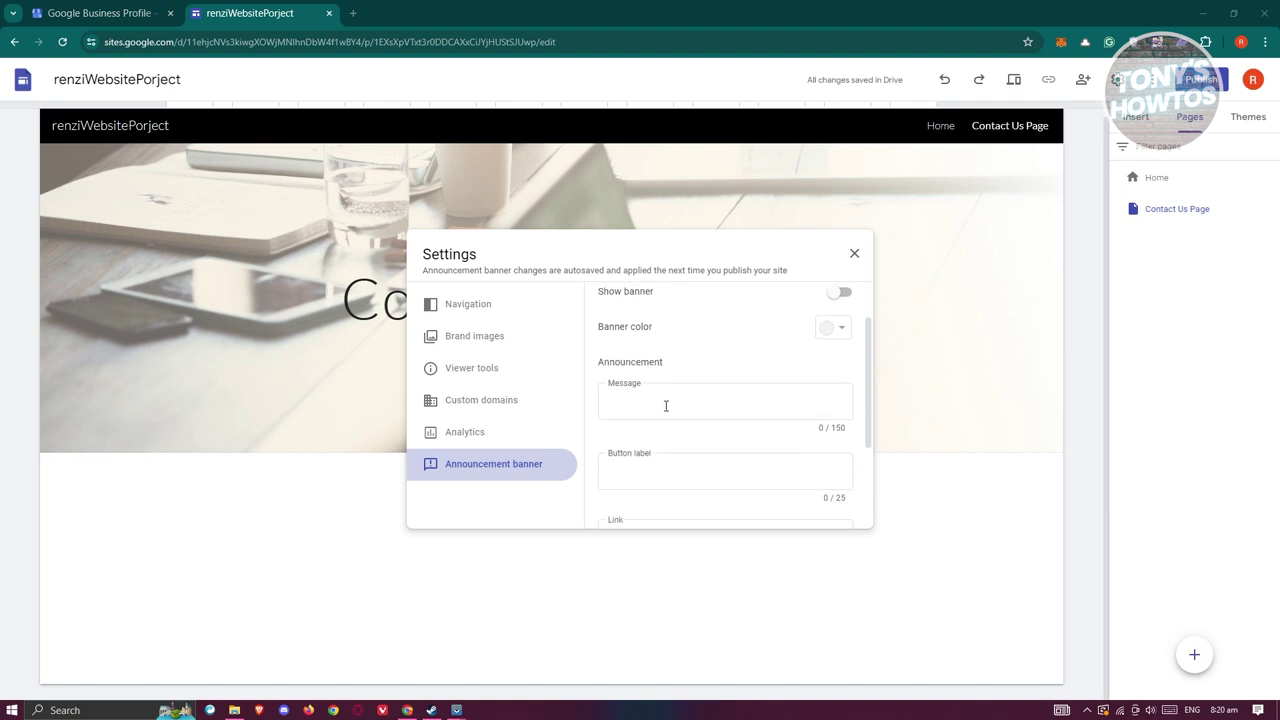
pyautogui.scroll(-2, 719, 420)
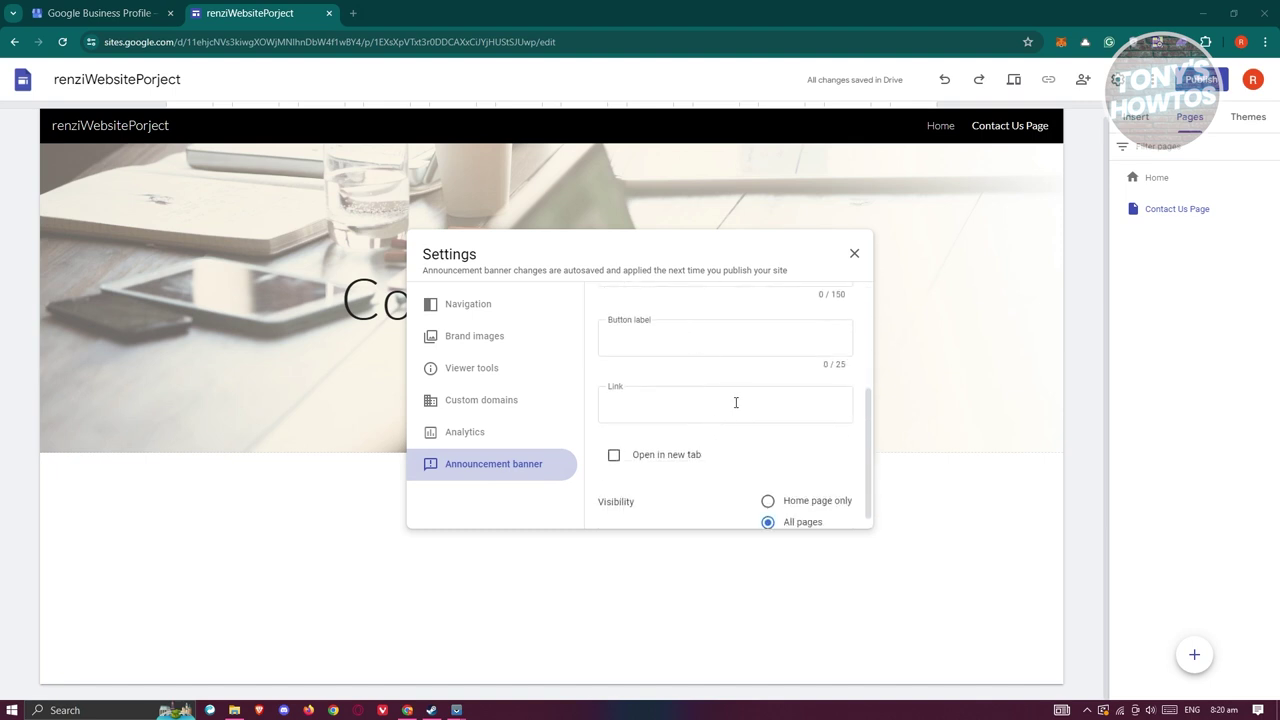
pyautogui.scroll(3, 760, 420)
pyautogui.click(853, 255)
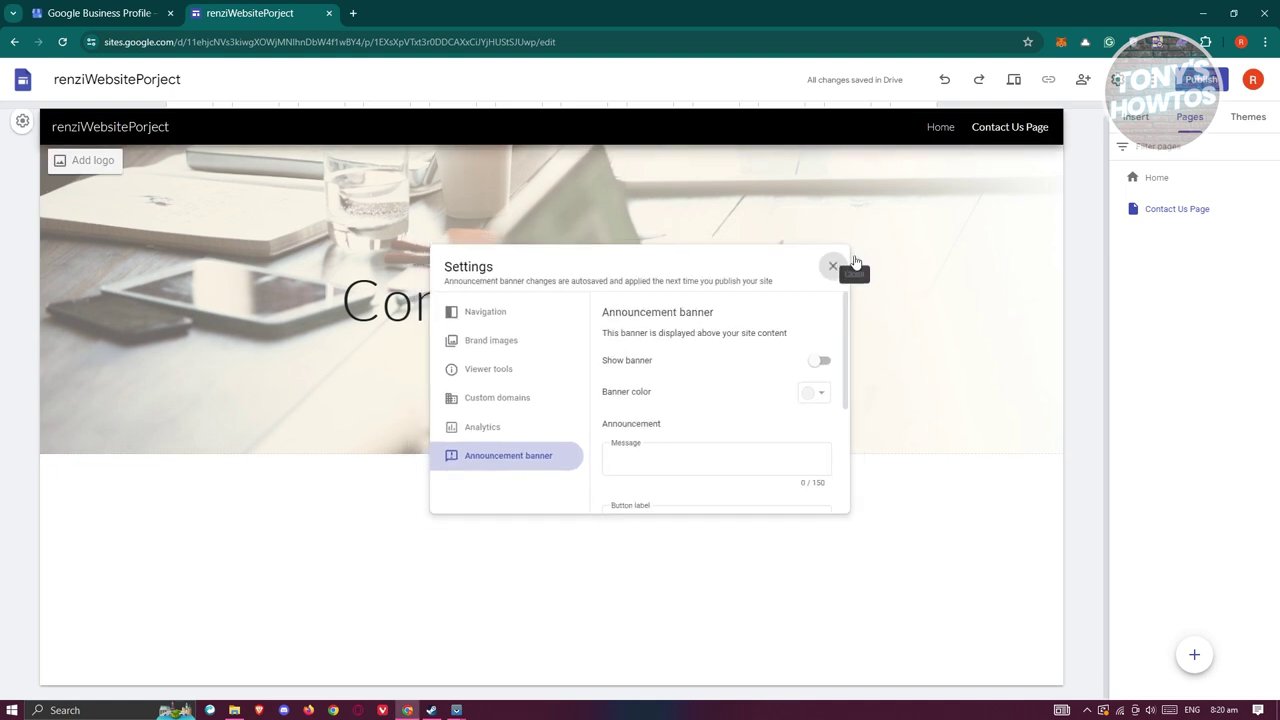
# Step: Return to the Home page and publish the site to the web, keeping the suggested web address, viewer access and search settings
pyautogui.click(1157, 180)
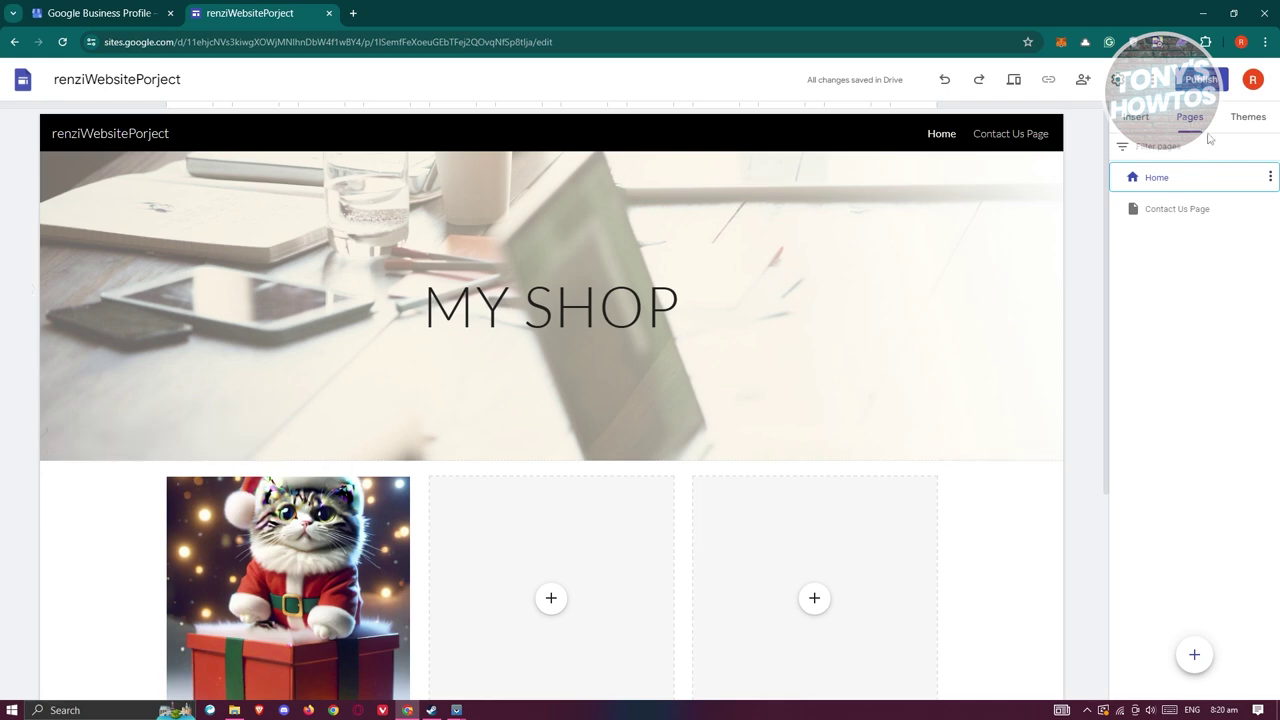
pyautogui.click(1200, 79)
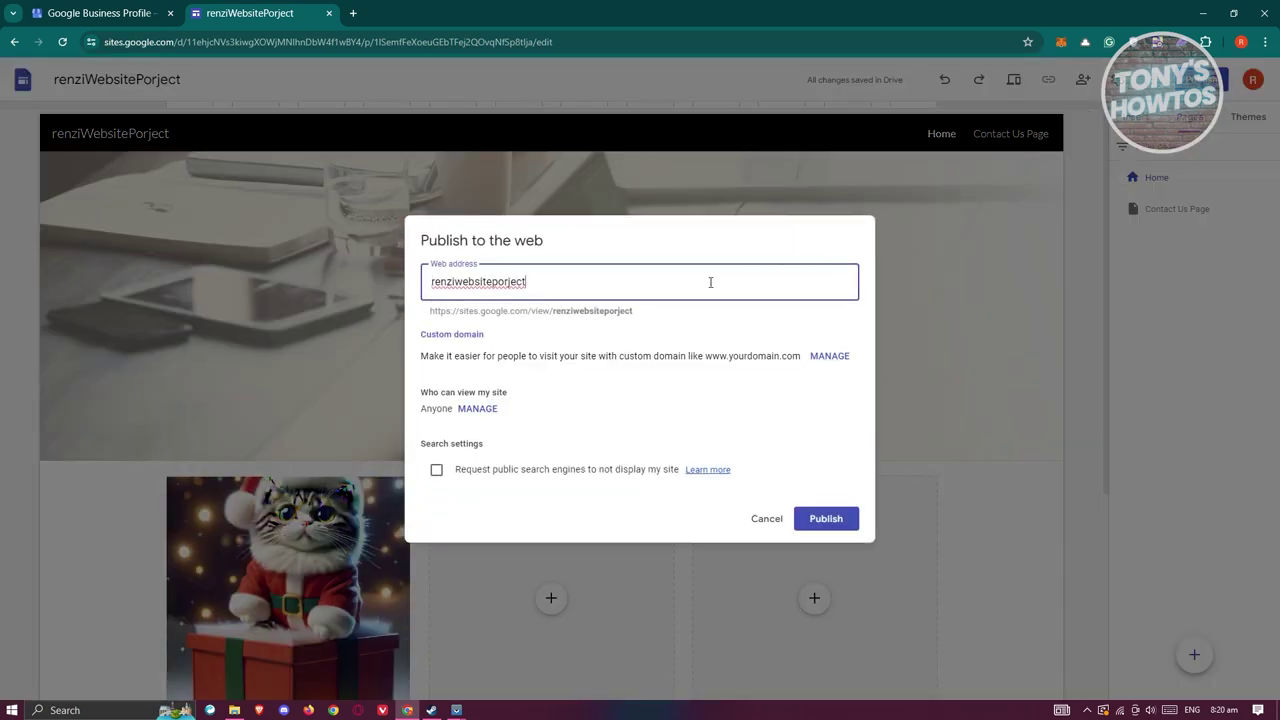
pyautogui.moveTo(557, 280); pyautogui.dragTo(399, 289)
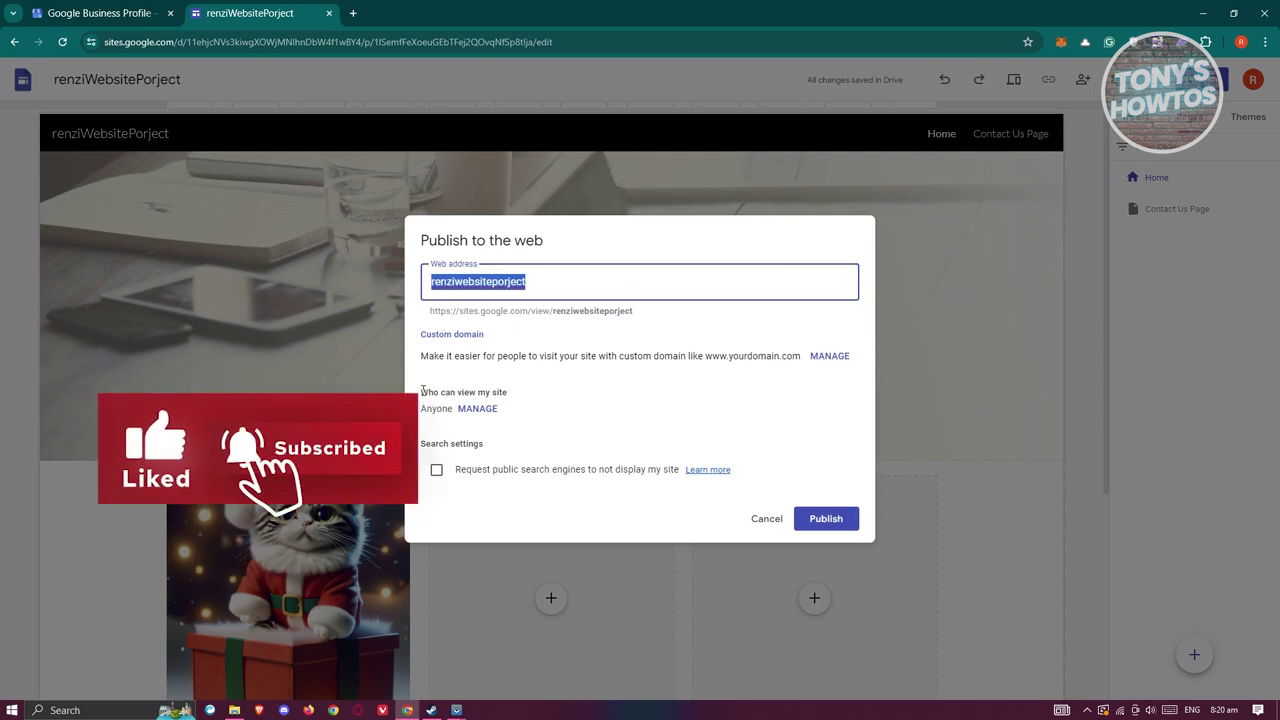
pyautogui.moveTo(420, 389); pyautogui.dragTo(523, 397)
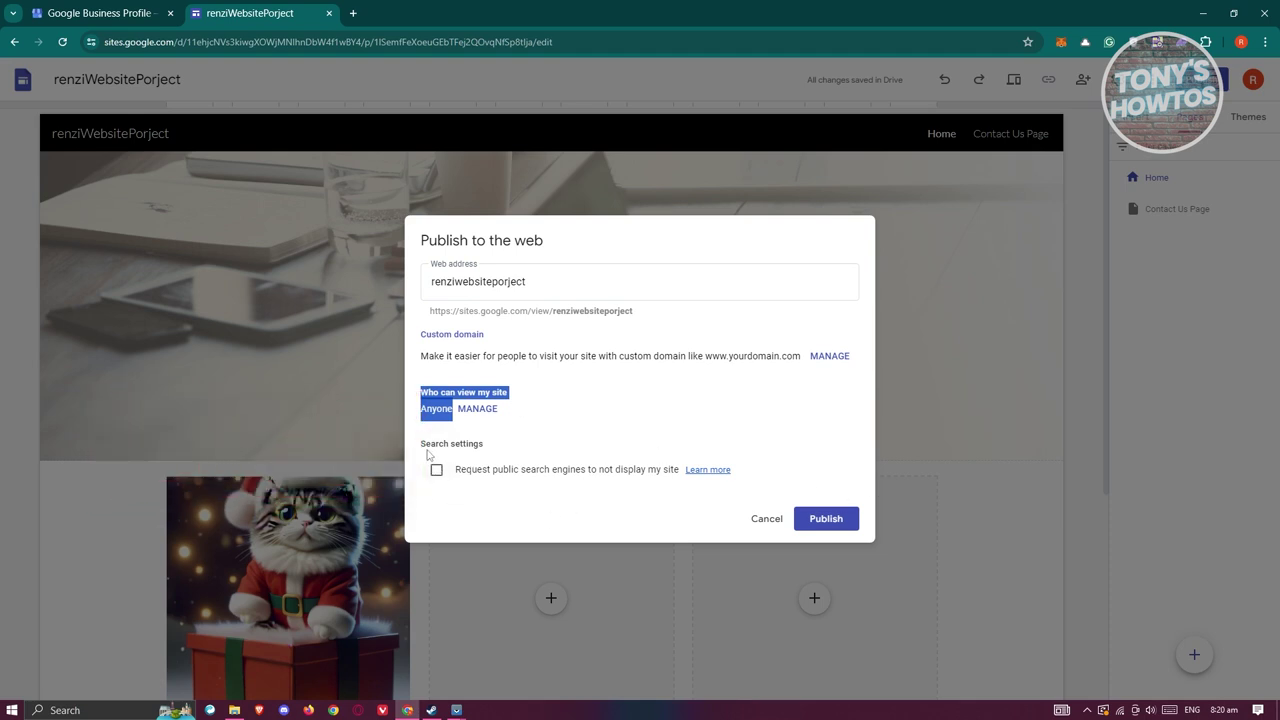
pyautogui.moveTo(427, 455); pyautogui.dragTo(516, 450)
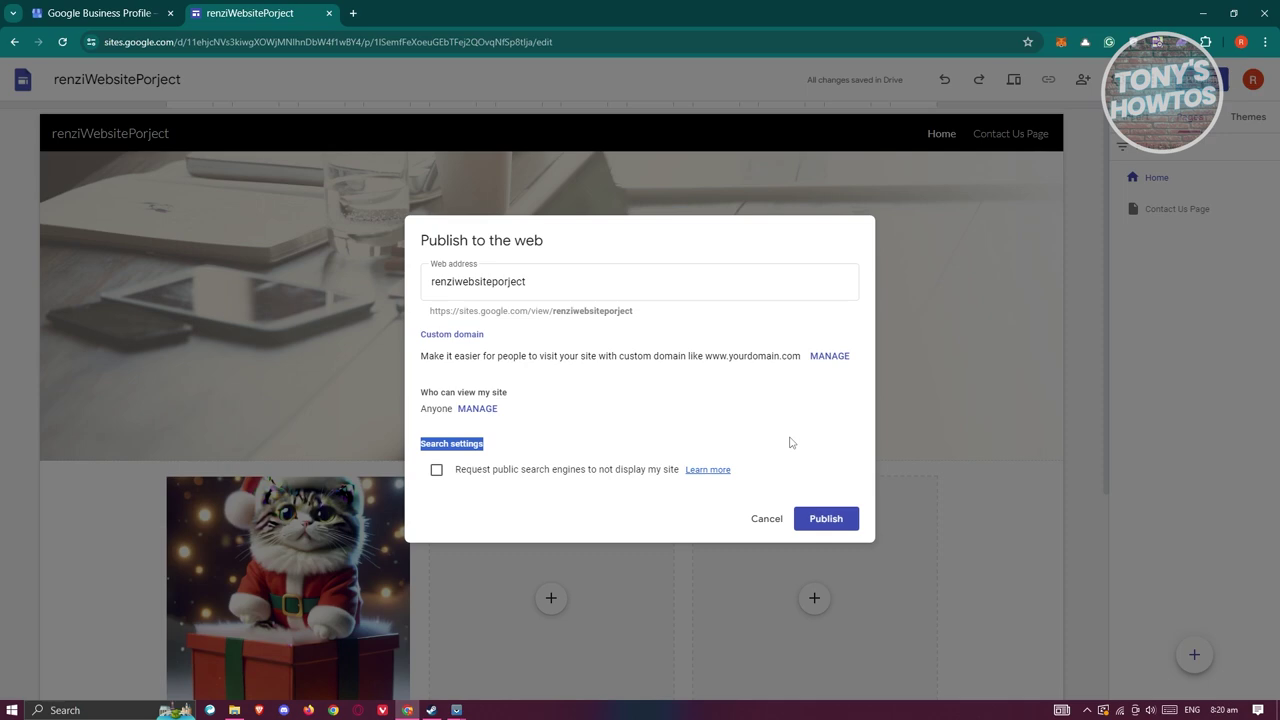
pyautogui.click(825, 518)
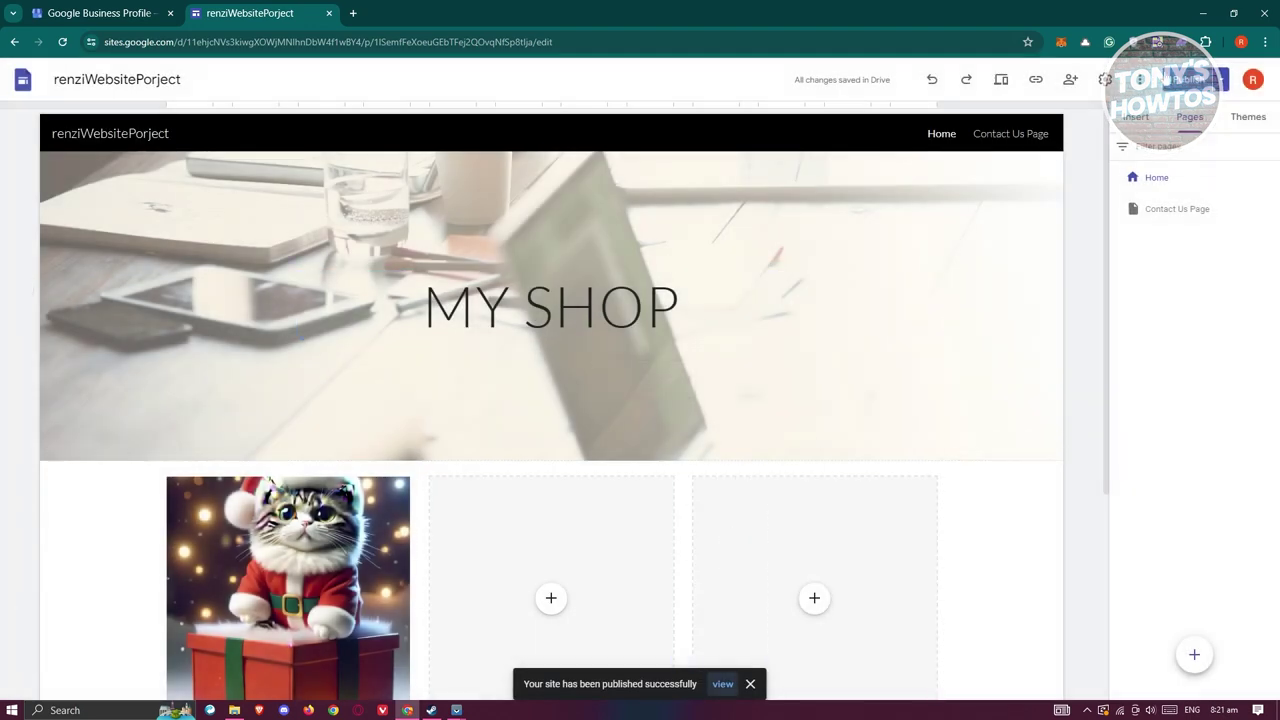
# Step: View the published site and select its web address, and switch to the Google Business Profile page
pyautogui.click(1222, 80)
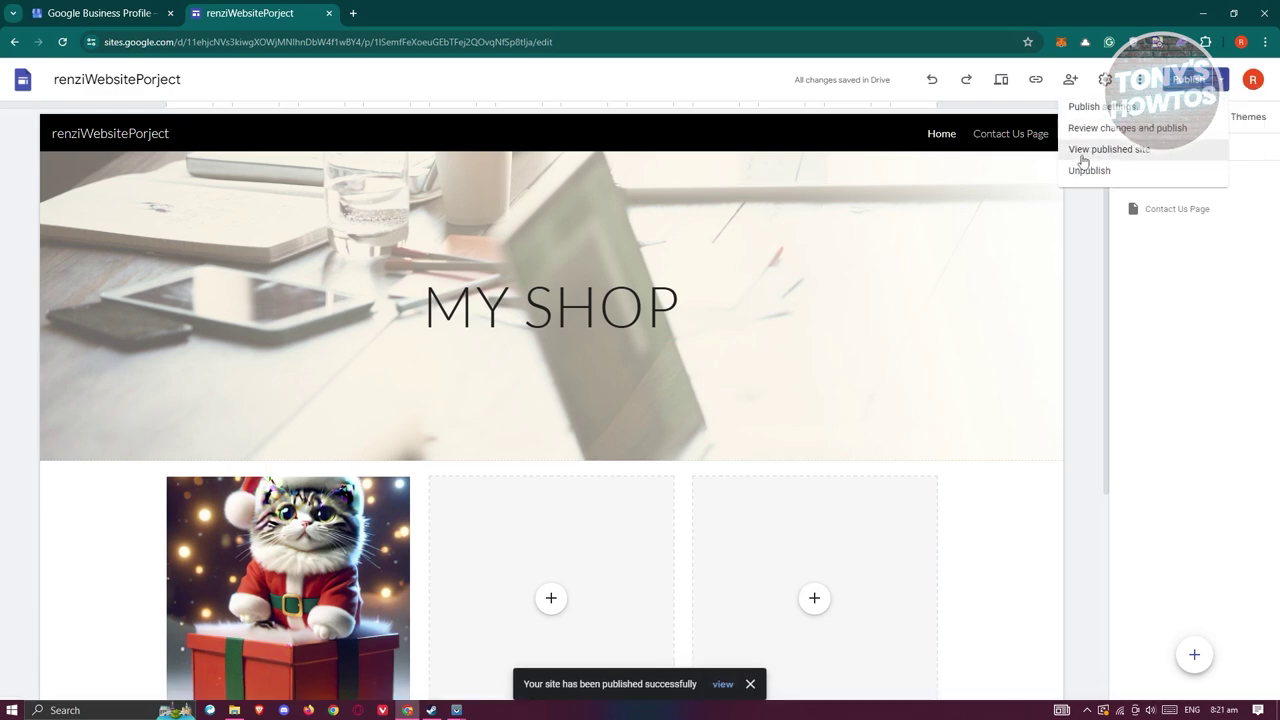
pyautogui.click(1112, 152)
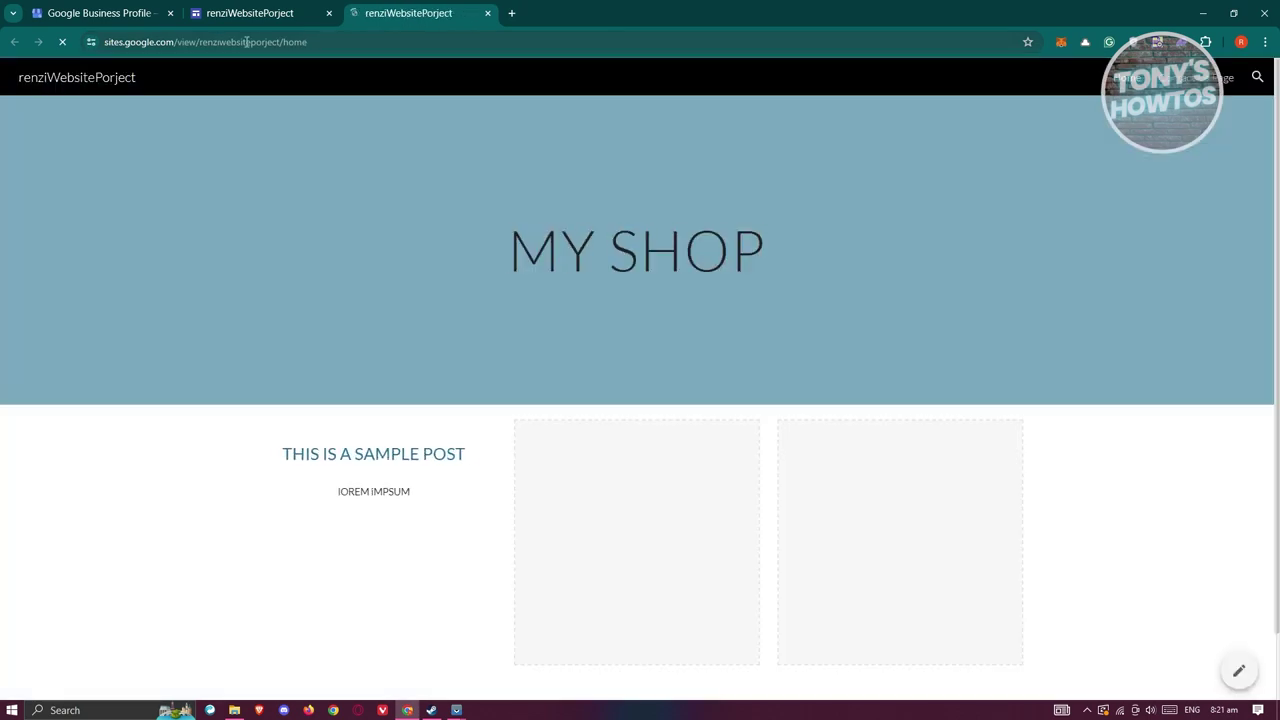
pyautogui.click(246, 42)
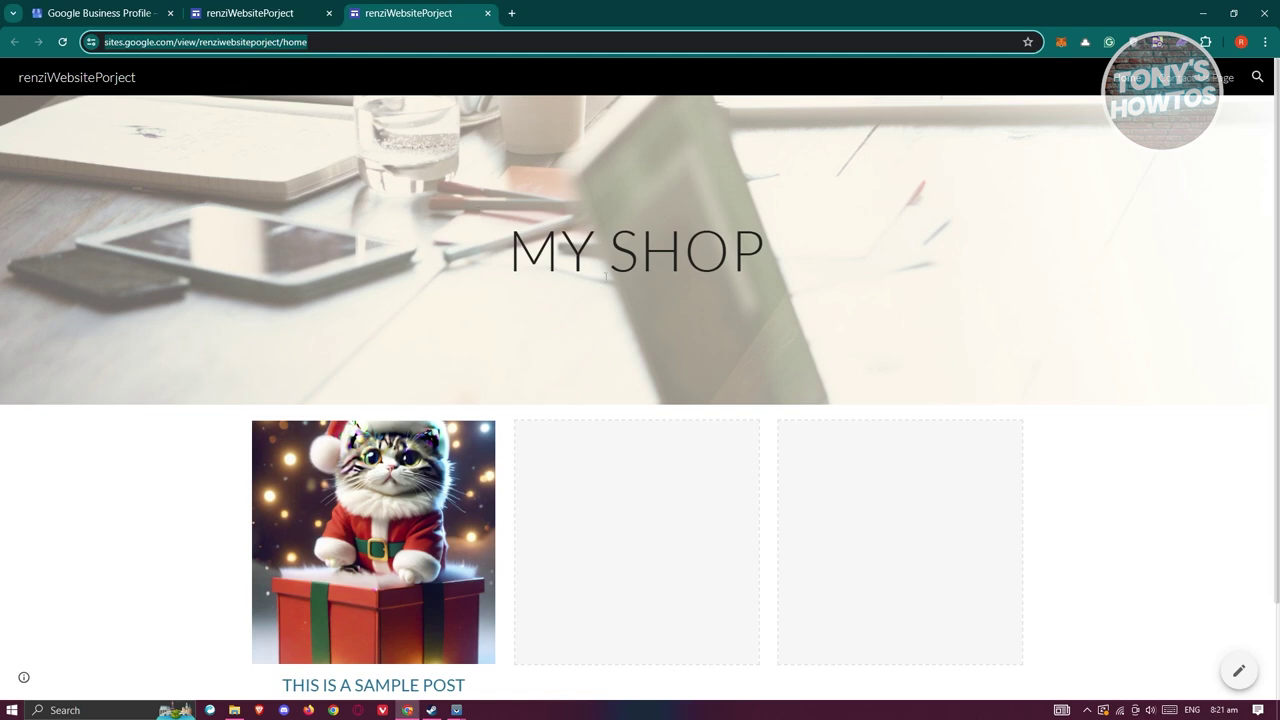
pyautogui.click(105, 13)
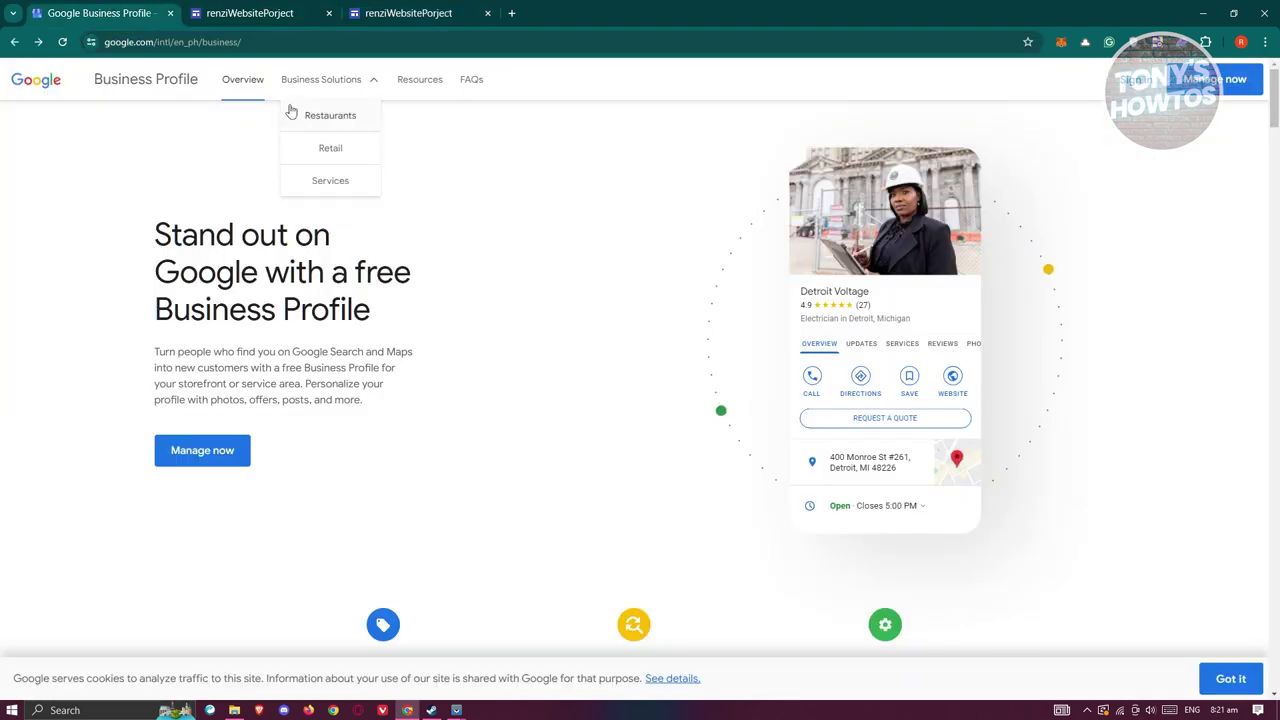